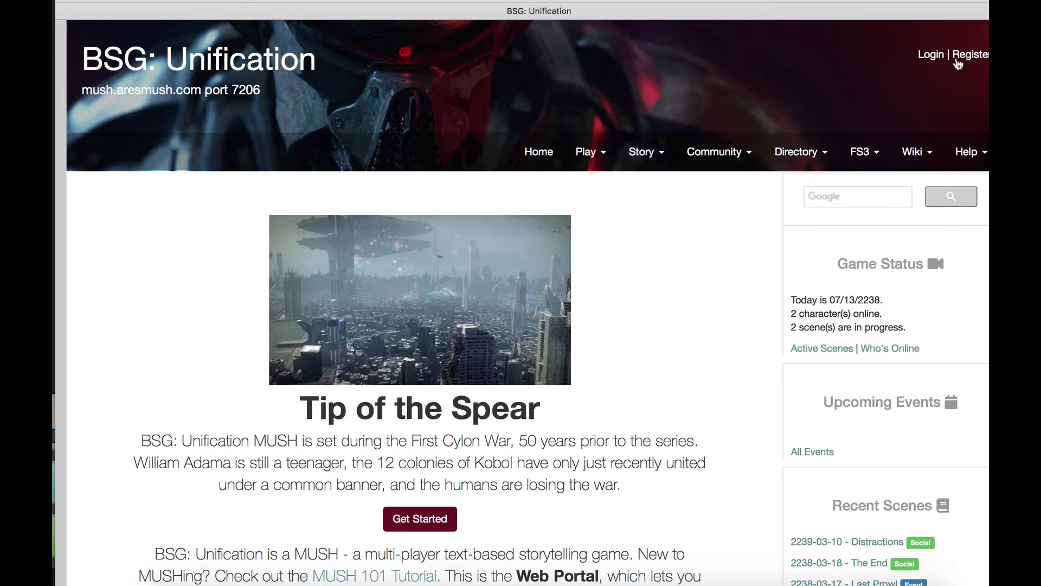
Log in to the game portal with the character's name and the account password
click(957, 59)
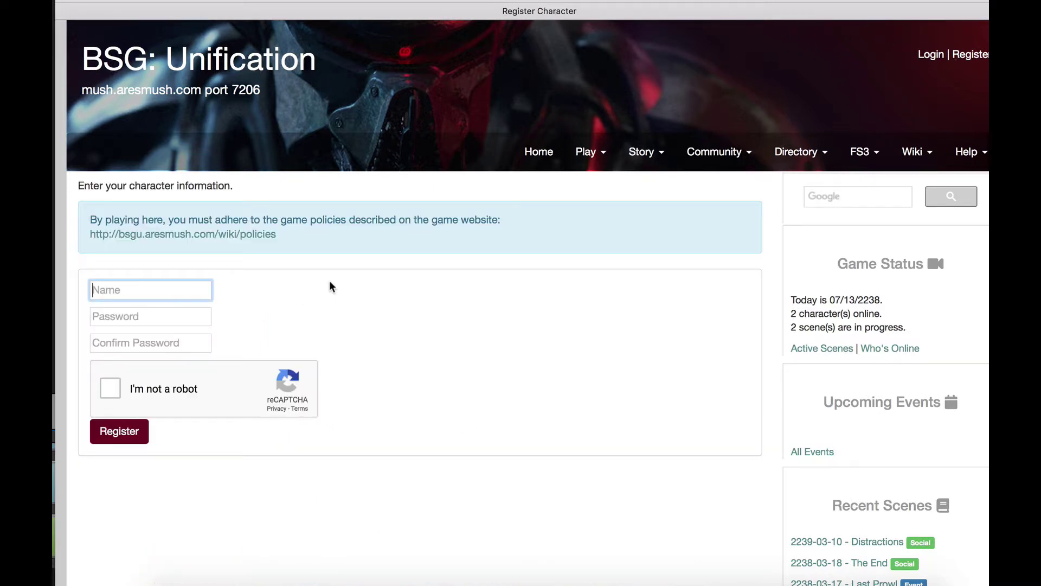
click(928, 56)
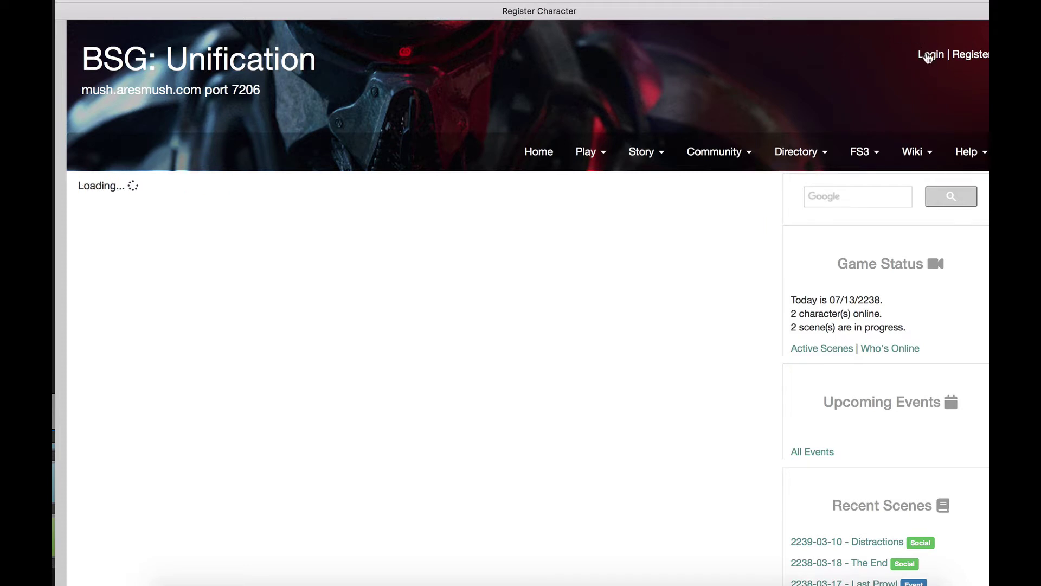
text(hannah)
key(Tab)
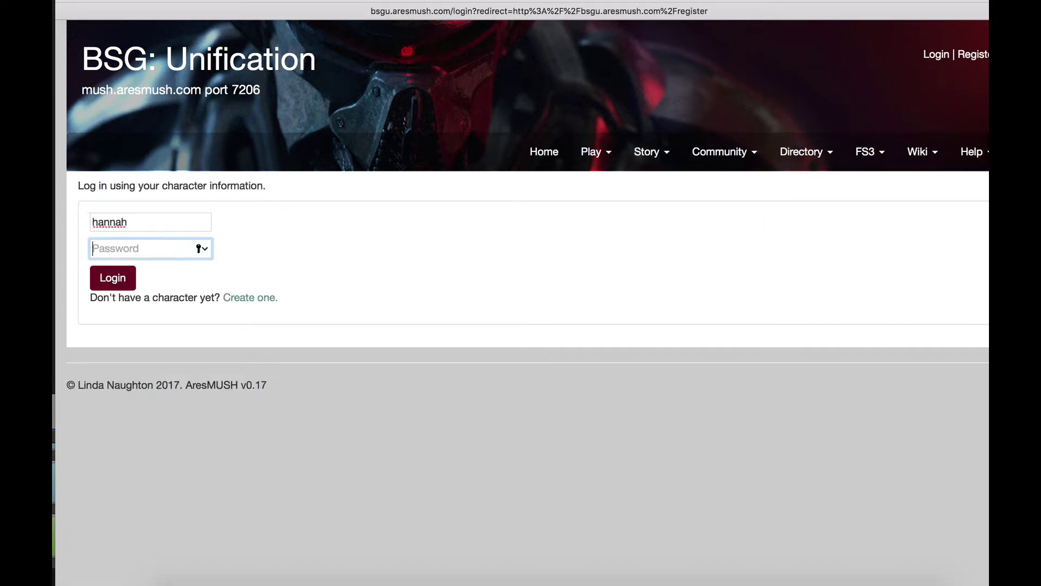
text(********)
click(109, 279)
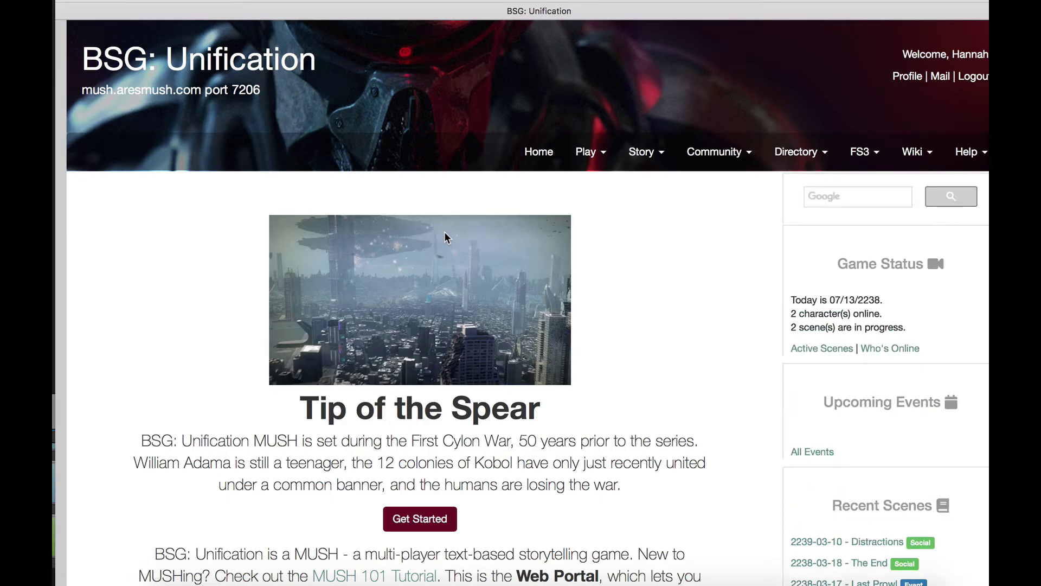
Start the online character creation, entering the character's full name and setting the eyes to blue
click(585, 152)
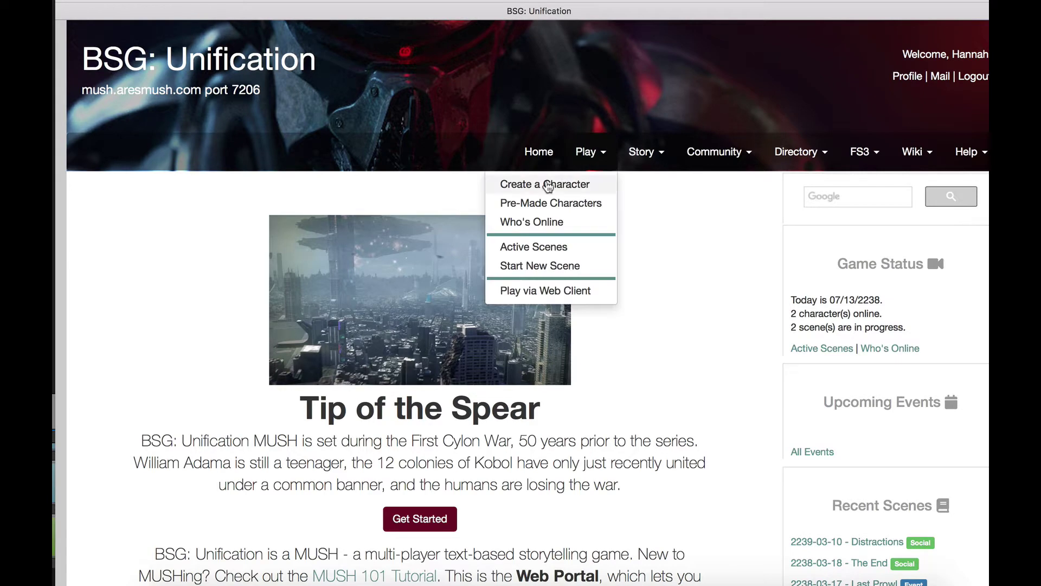
click(544, 184)
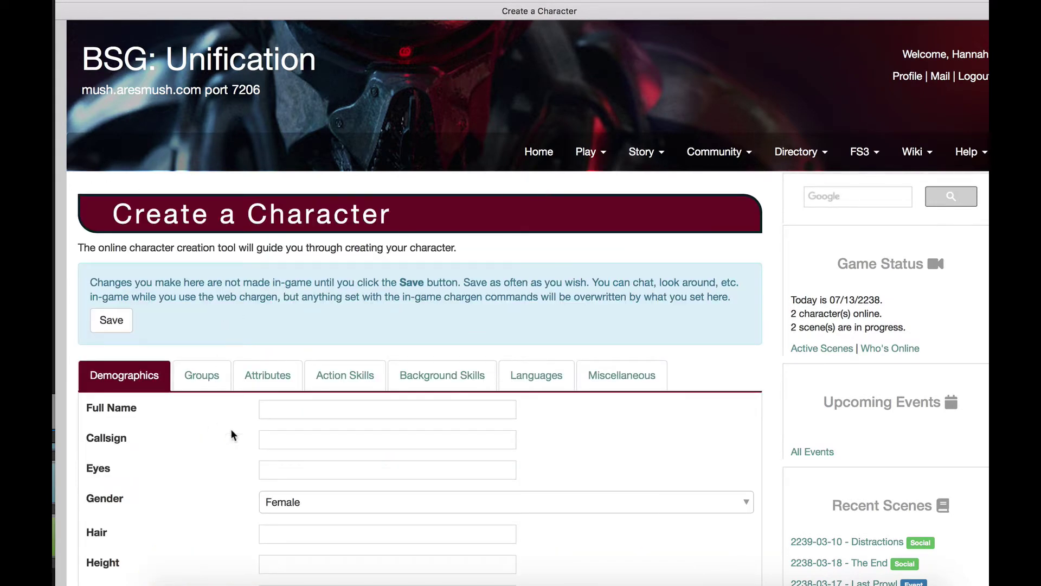
click(277, 410)
text(Hannah)
key(Tab)
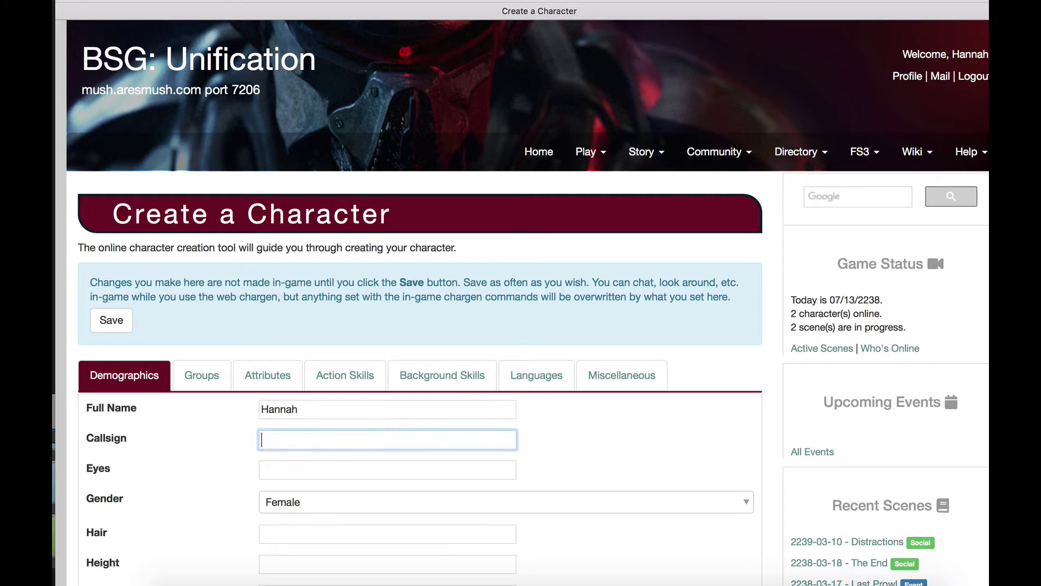
click(315, 408)
text(Smith)
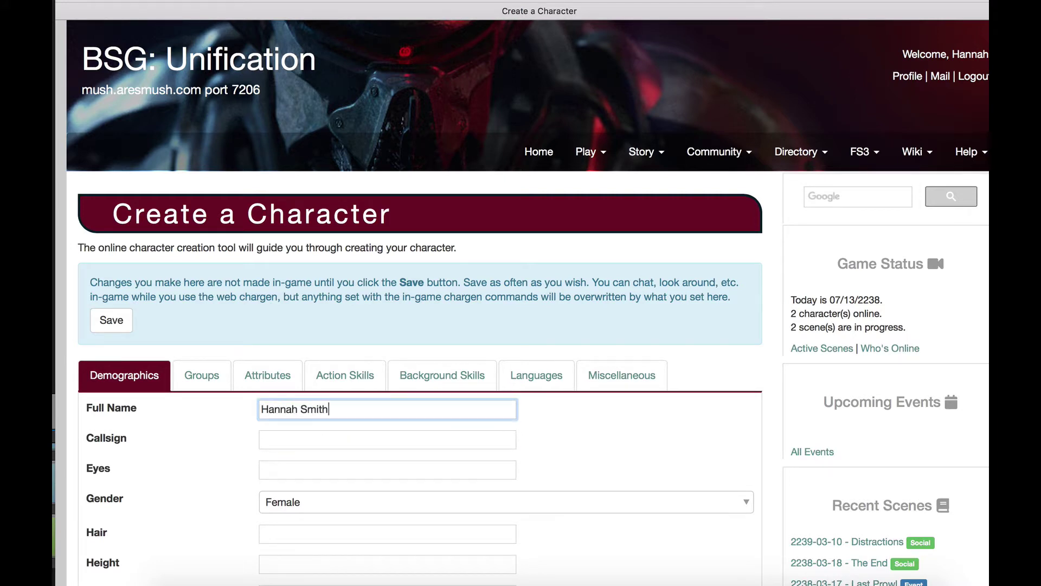
click(288, 472)
text(blue)
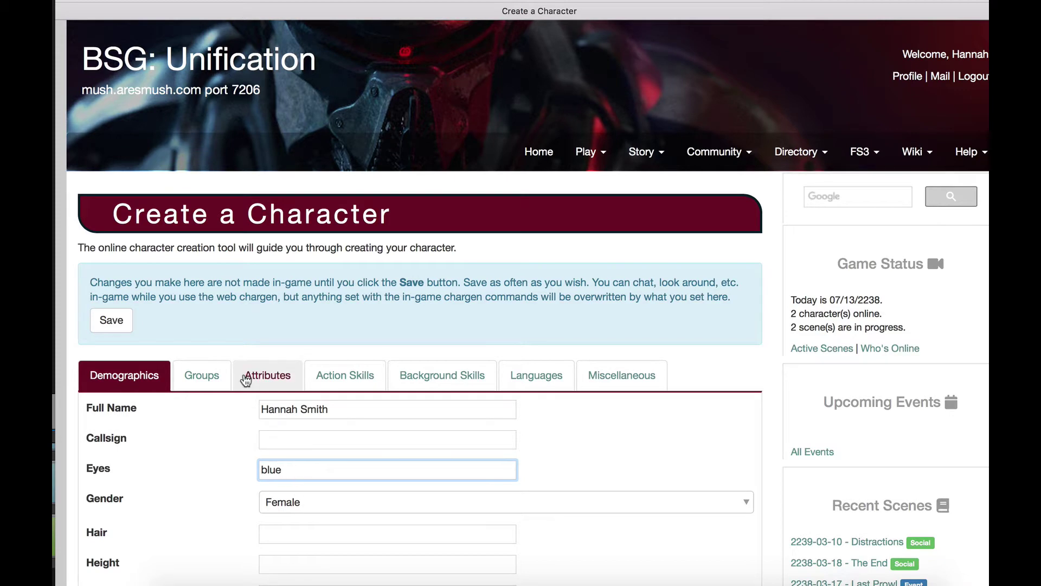
Set the character's military faction to Marines - Semper fi
click(207, 381)
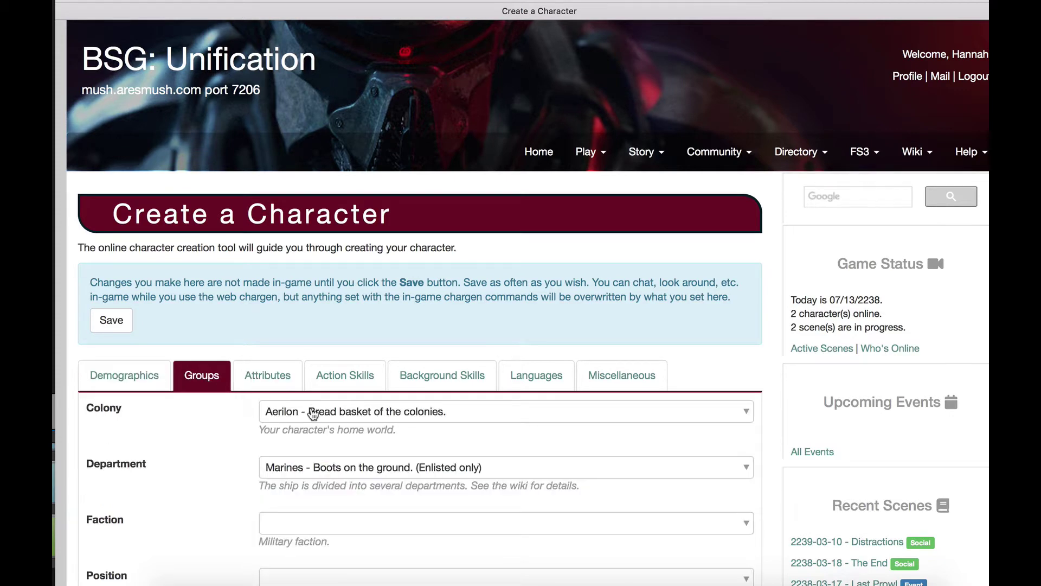
click(310, 417)
click(201, 437)
click(304, 528)
click(302, 499)
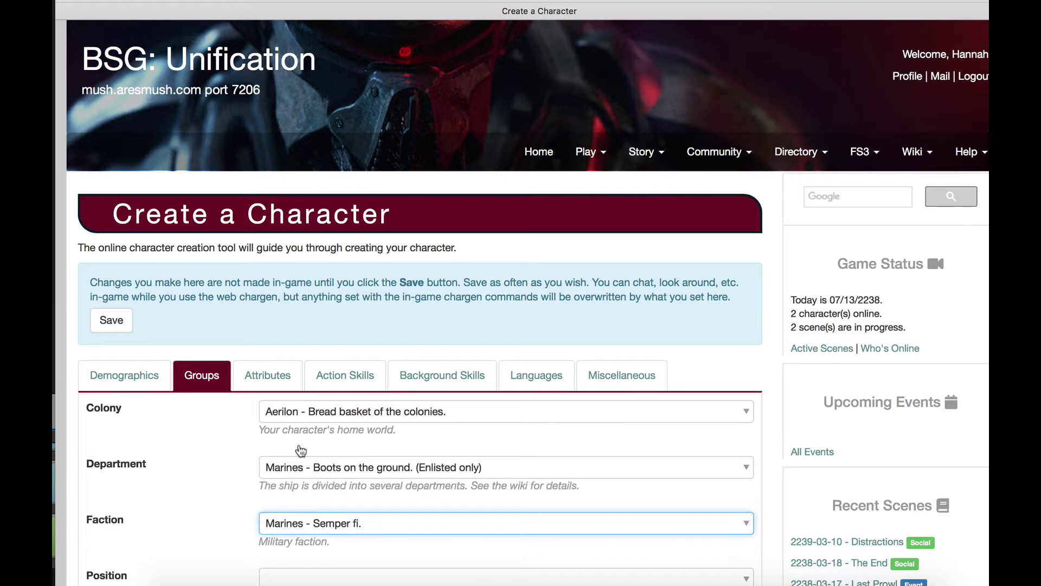
Set the character's attributes to Brawn 4, Grit 1 and Perception 4
click(273, 381)
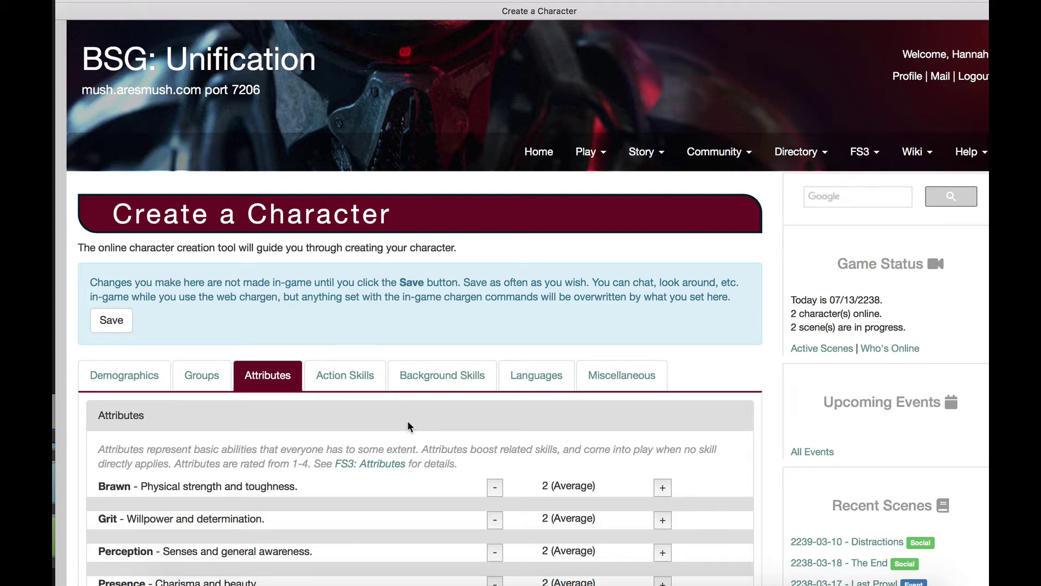
scroll(410, 427, down, 5)
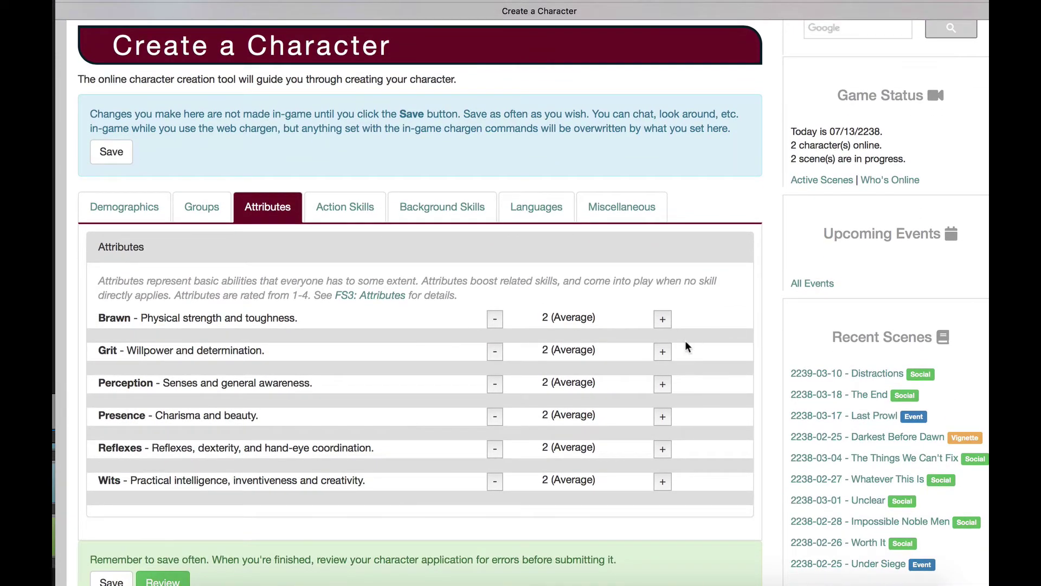
click(662, 320)
click(662, 320)
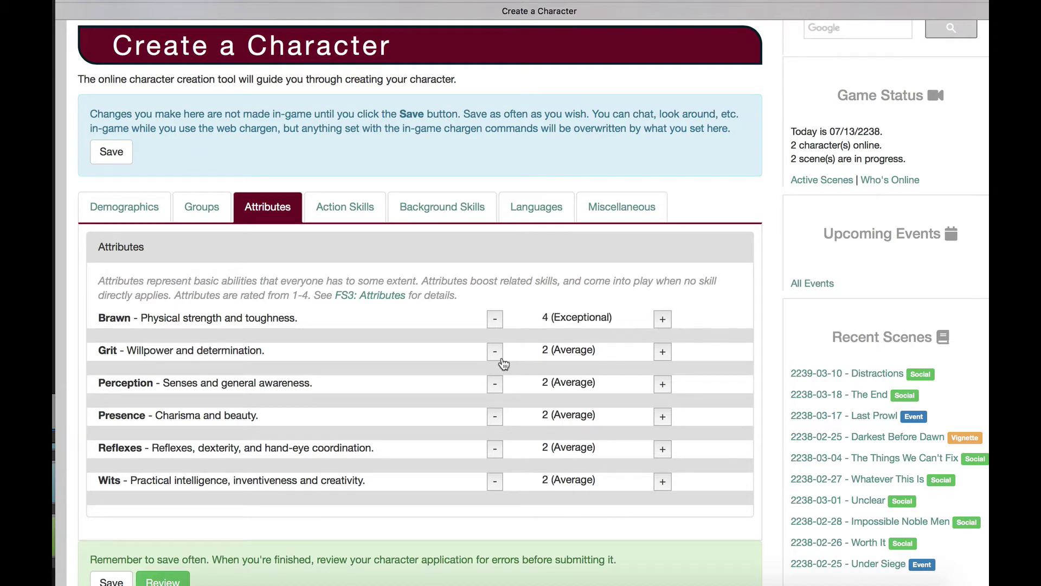
click(495, 352)
click(662, 384)
click(662, 384)
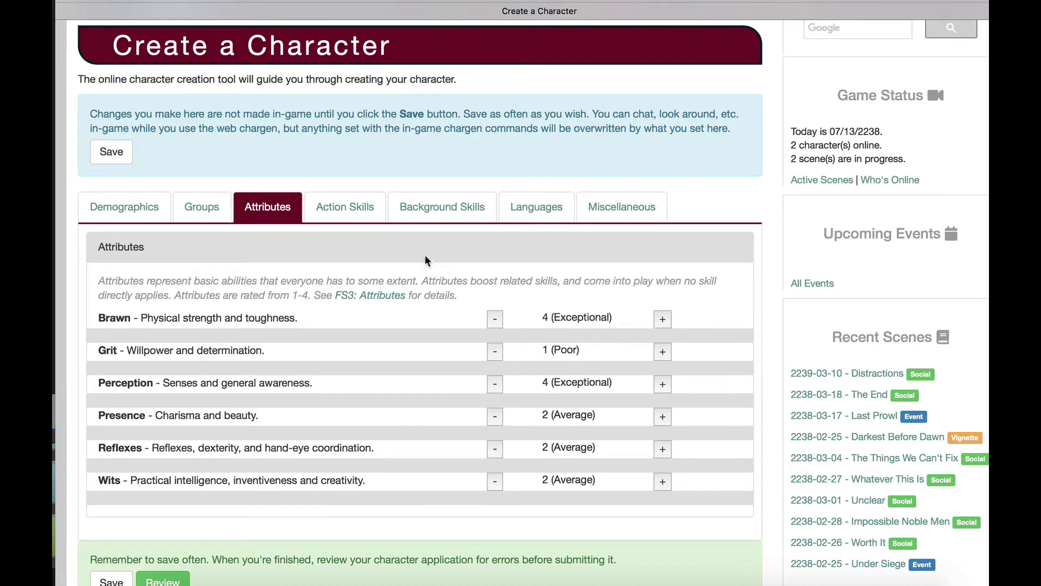
Raise the character's action skills Composure and Athletics to 7 each
click(358, 210)
click(663, 384)
click(662, 384)
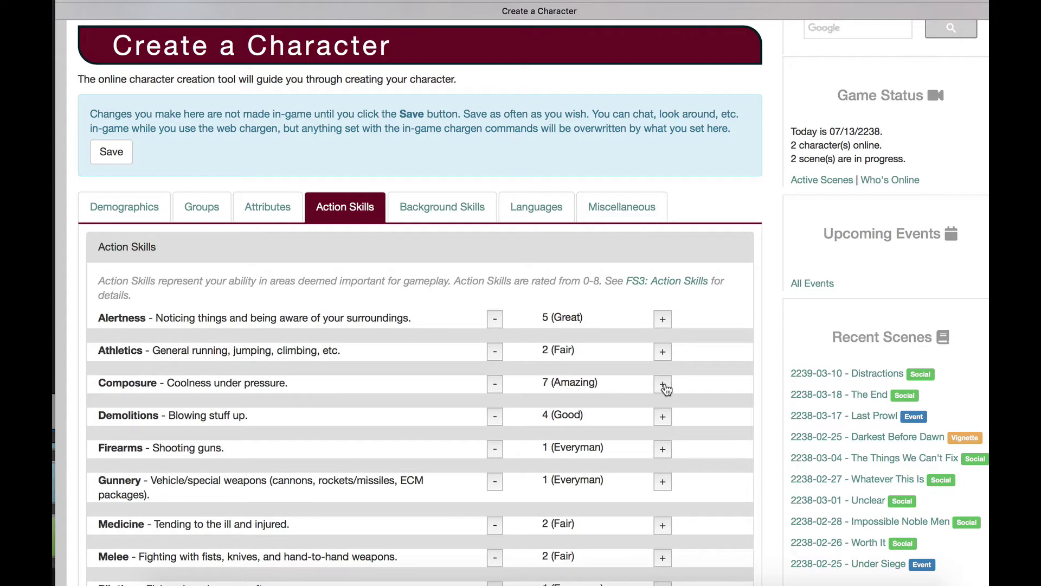
click(662, 351)
click(662, 351)
click(662, 351)
click(662, 352)
click(662, 351)
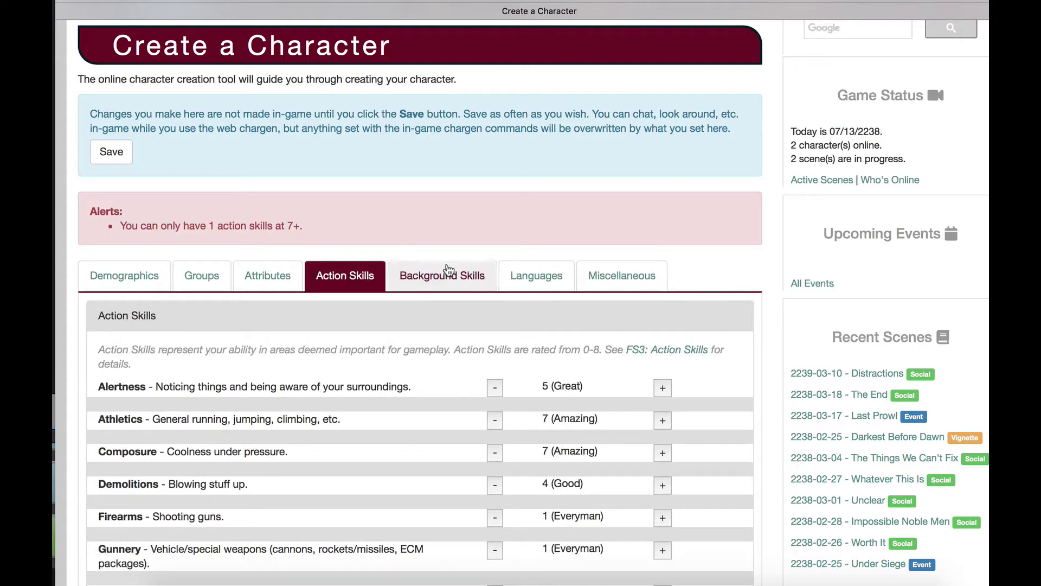
Add a background skill named Basketweaving and raise its rating to Good
click(448, 273)
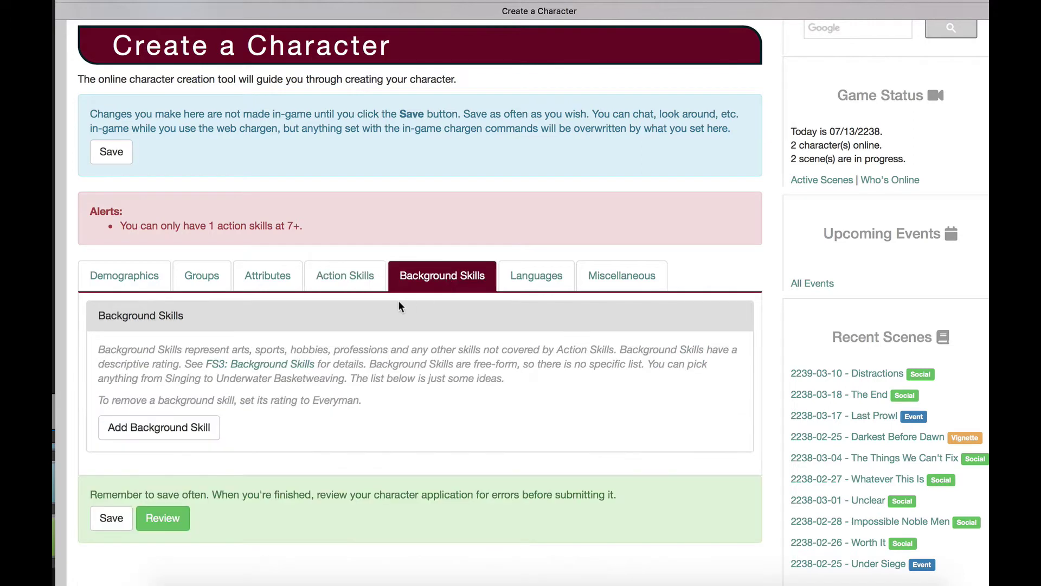
click(175, 426)
click(184, 424)
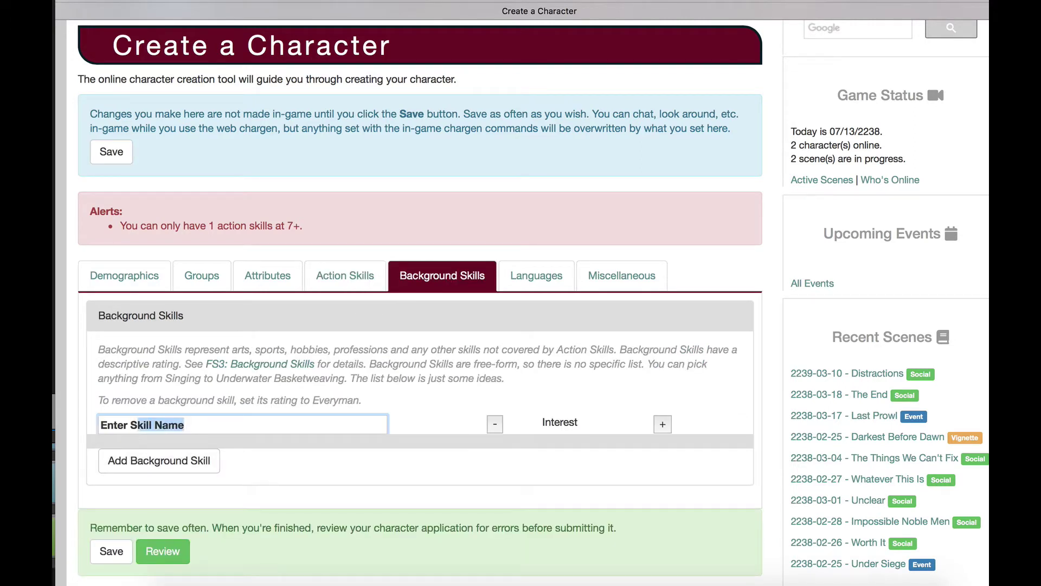
text(Basketweav)
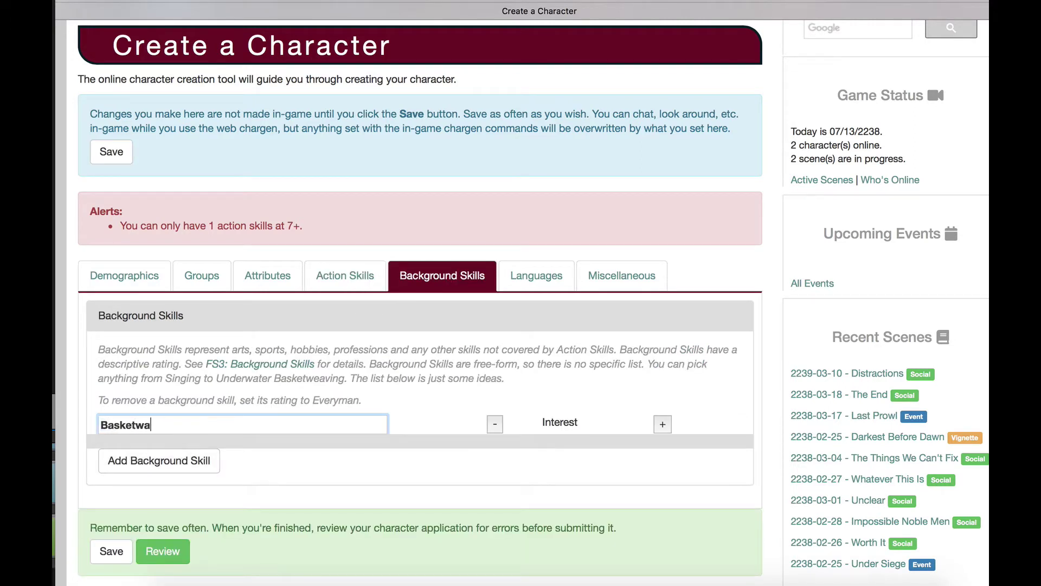
text(ing)
click(662, 424)
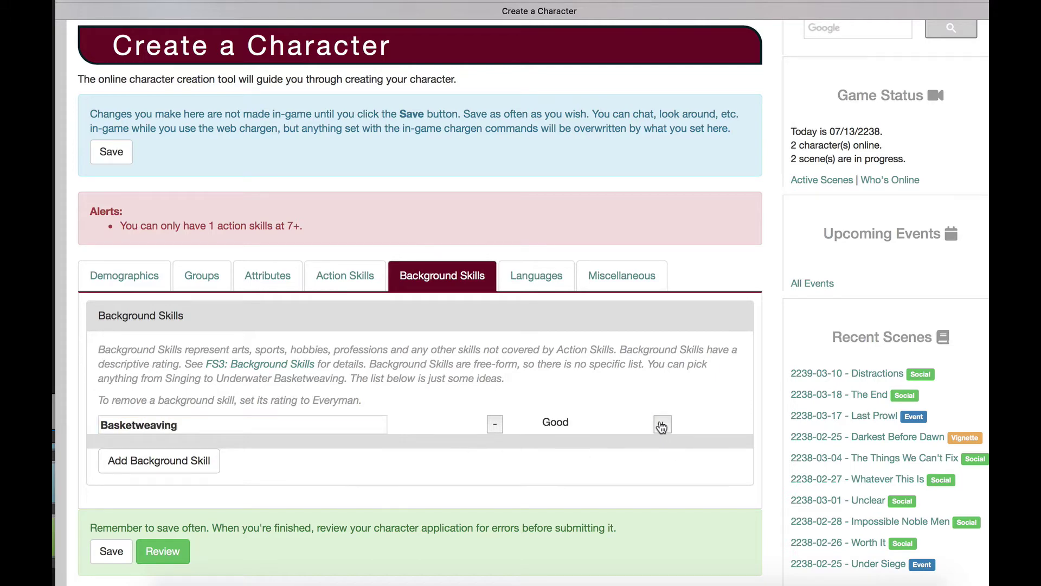
Look over the background, RP hooks and description fields and review the character application for errors
click(560, 278)
click(629, 278)
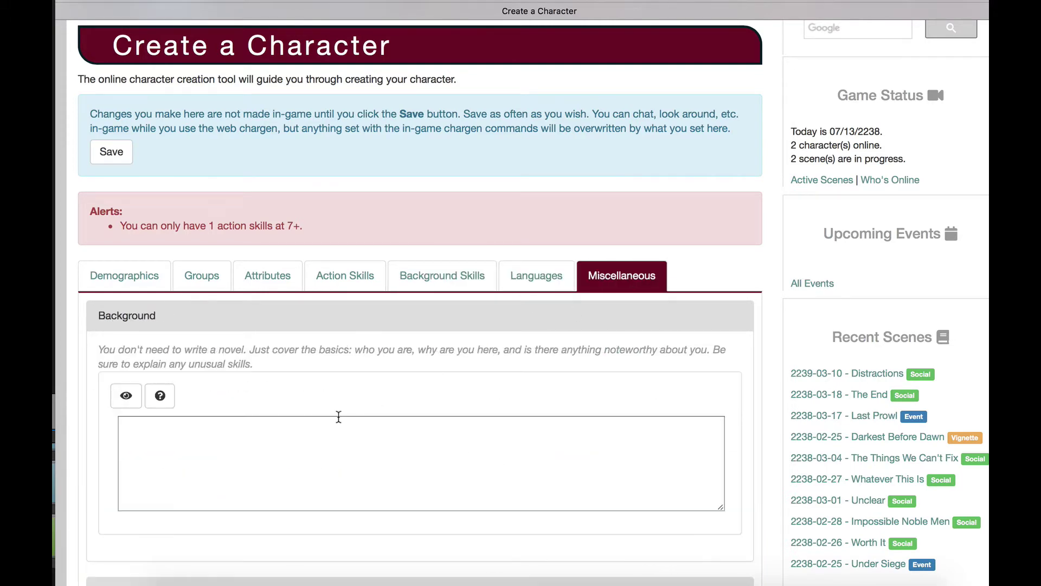
scroll(338, 417, down, 2)
scroll(338, 416, down, 5)
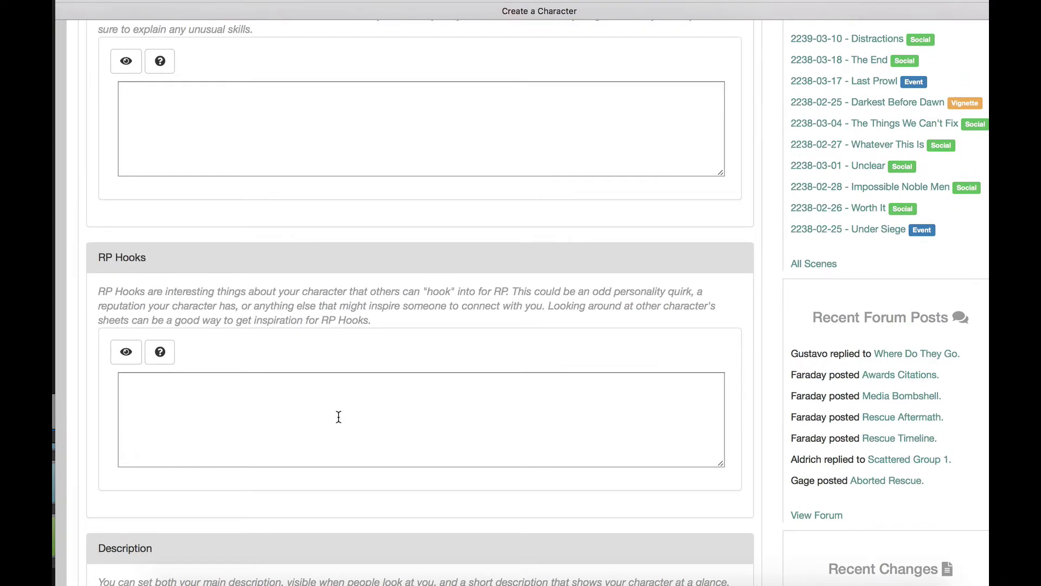
scroll(338, 417, down, 8)
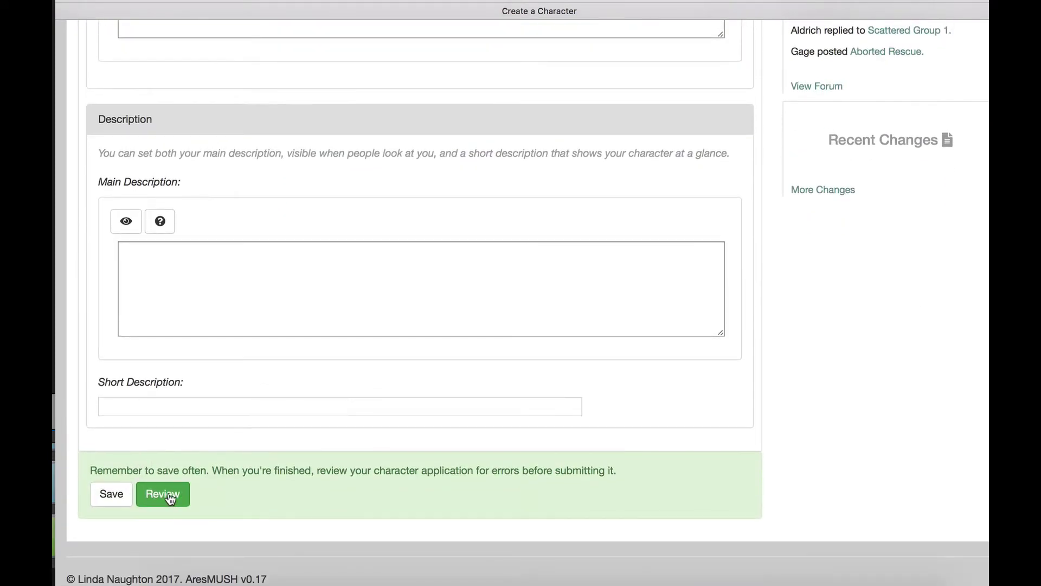
click(170, 498)
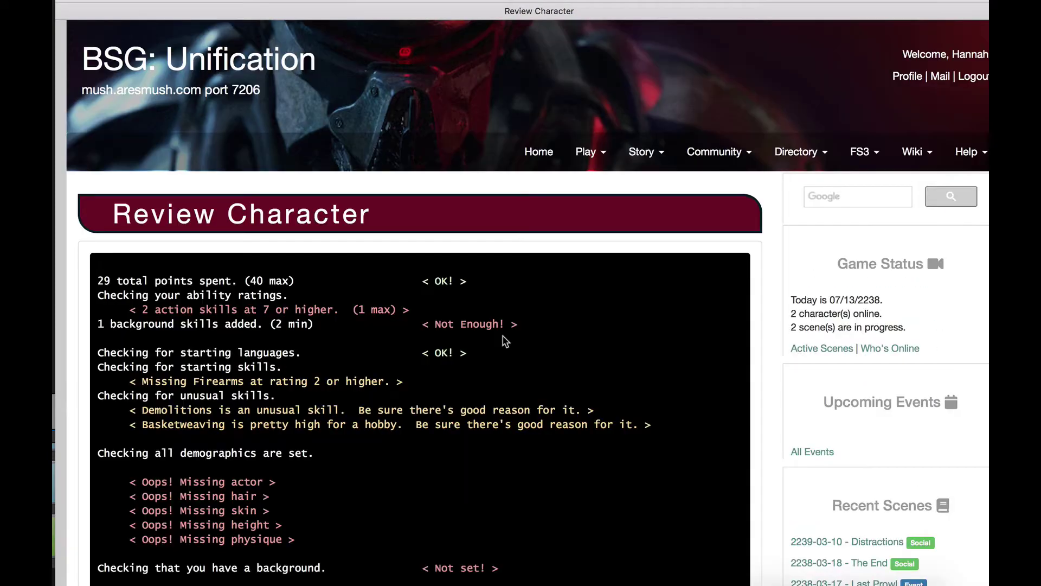
scroll(505, 340, down, 5)
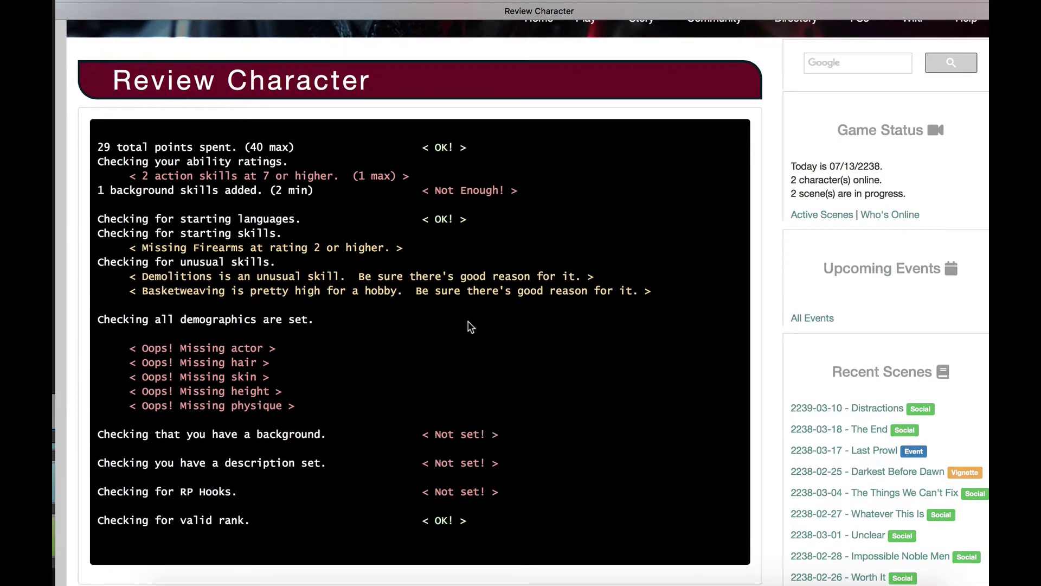
scroll(470, 327, down, 11)
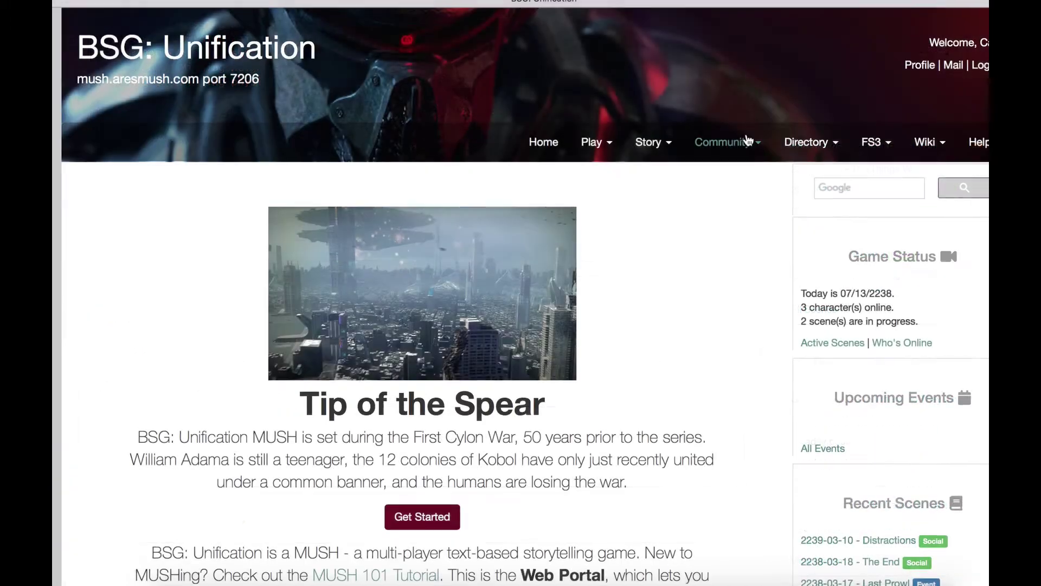
Open the community chat and send the message "Test." to the Questions channel
click(727, 142)
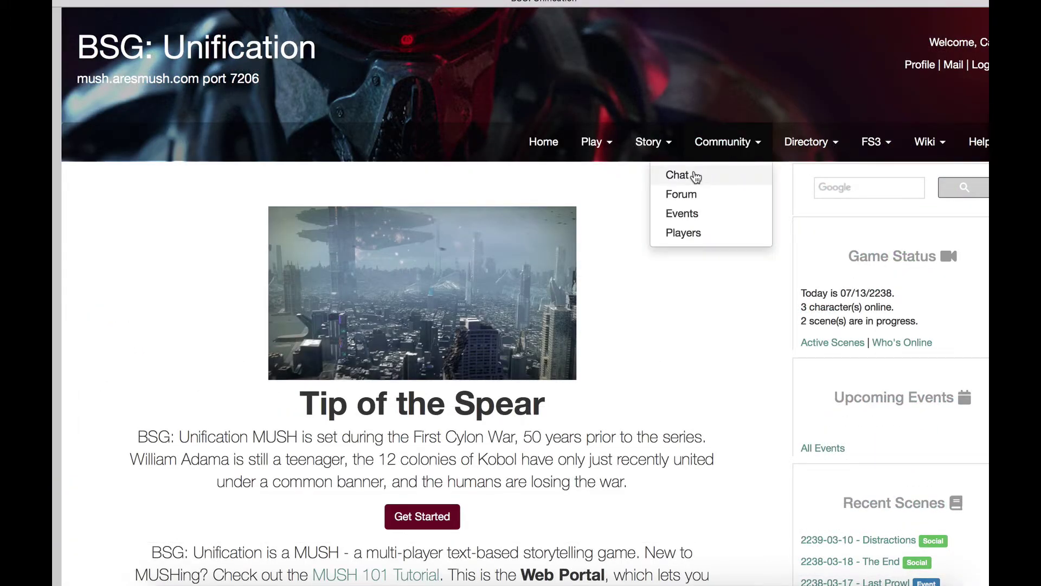
click(695, 177)
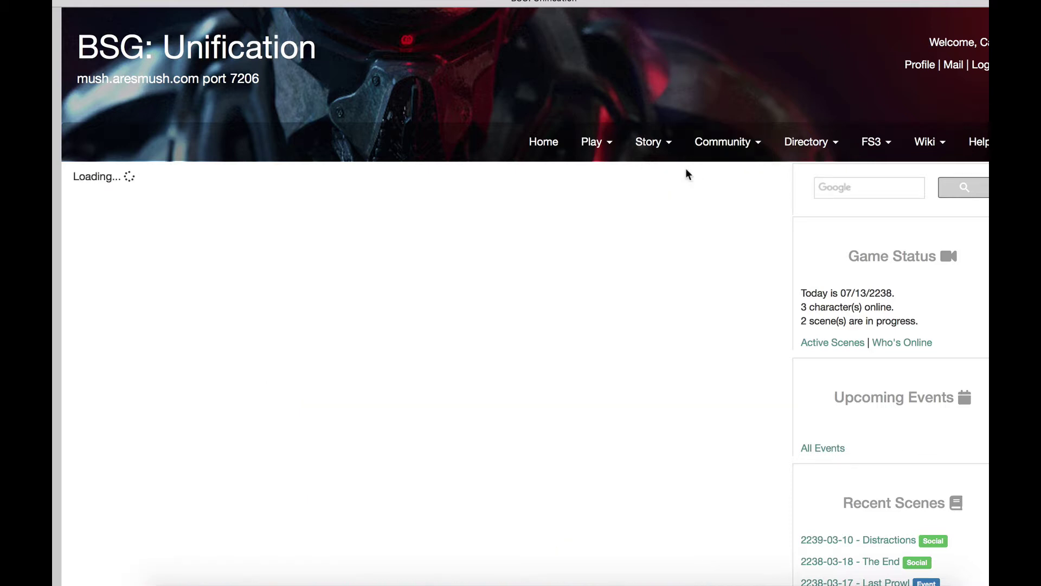
scroll(910, 292, down, 3)
scroll(910, 292, down, 2)
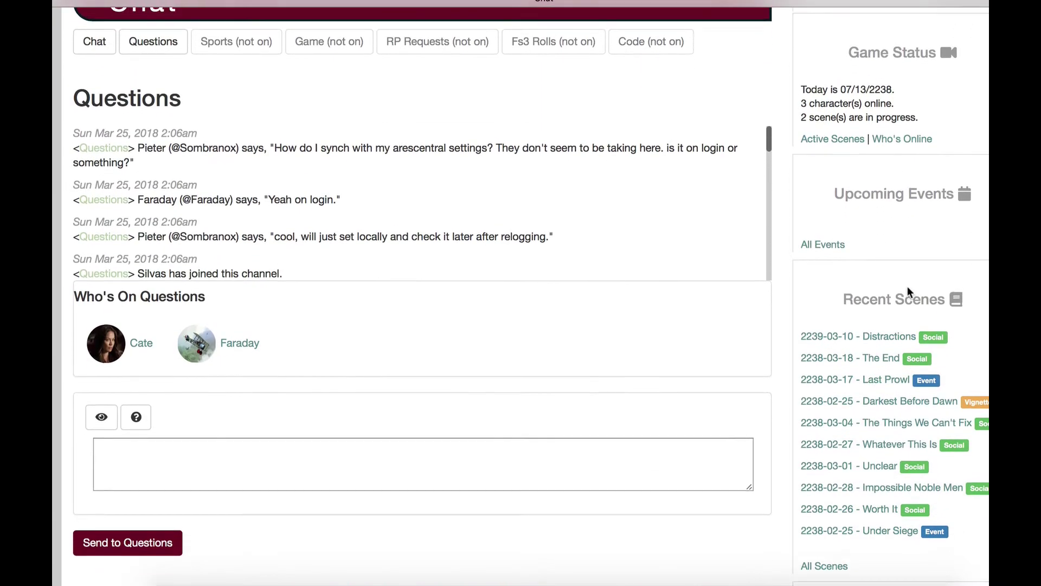
scroll(909, 292, up, 2)
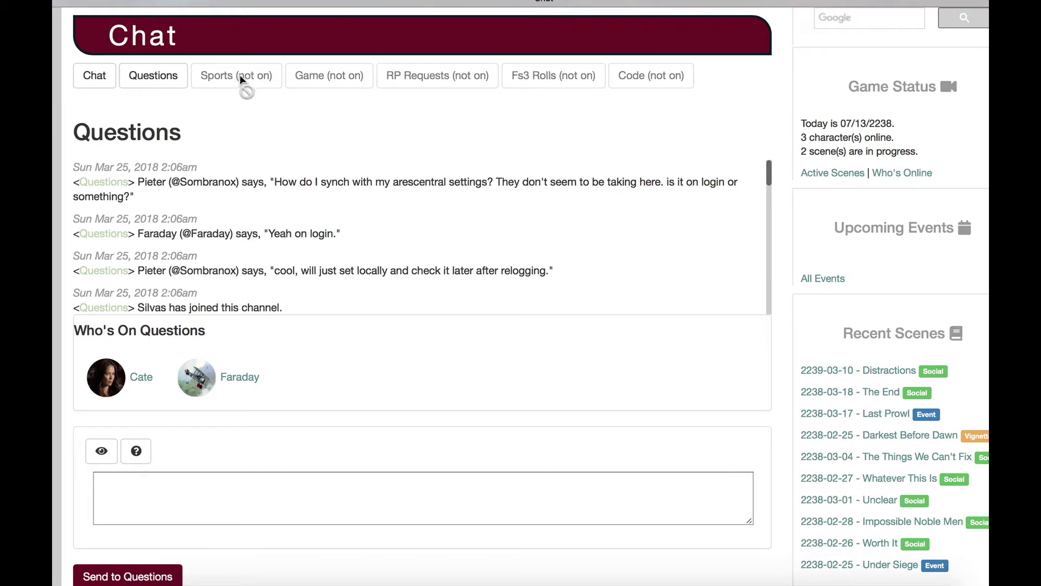
click(197, 510)
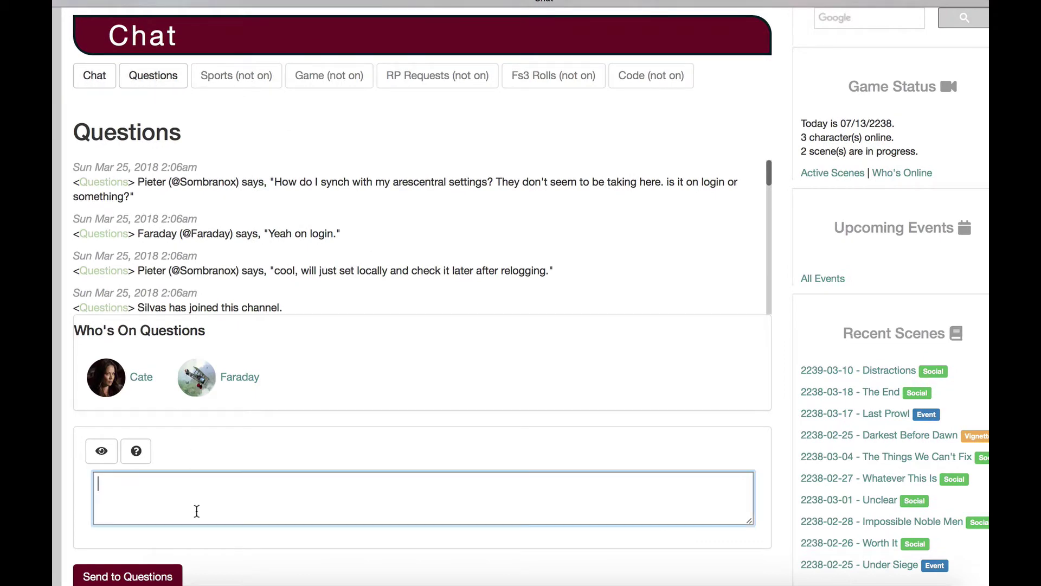
text(Test.)
key(Return)
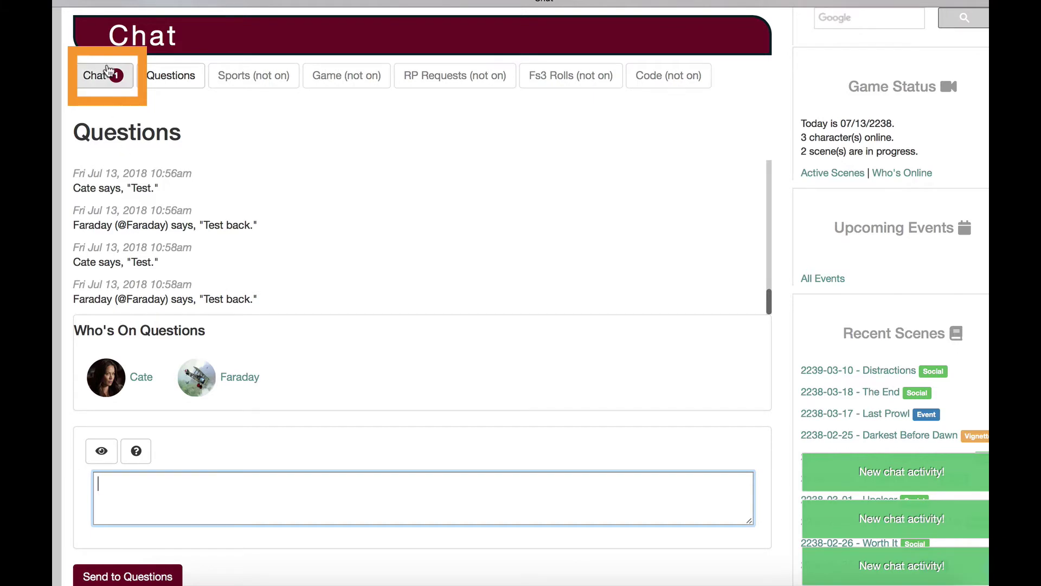
Open the Ares Forum thread in the Discussions category of the community forum and look over its posts
scroll(833, 205, up, 3)
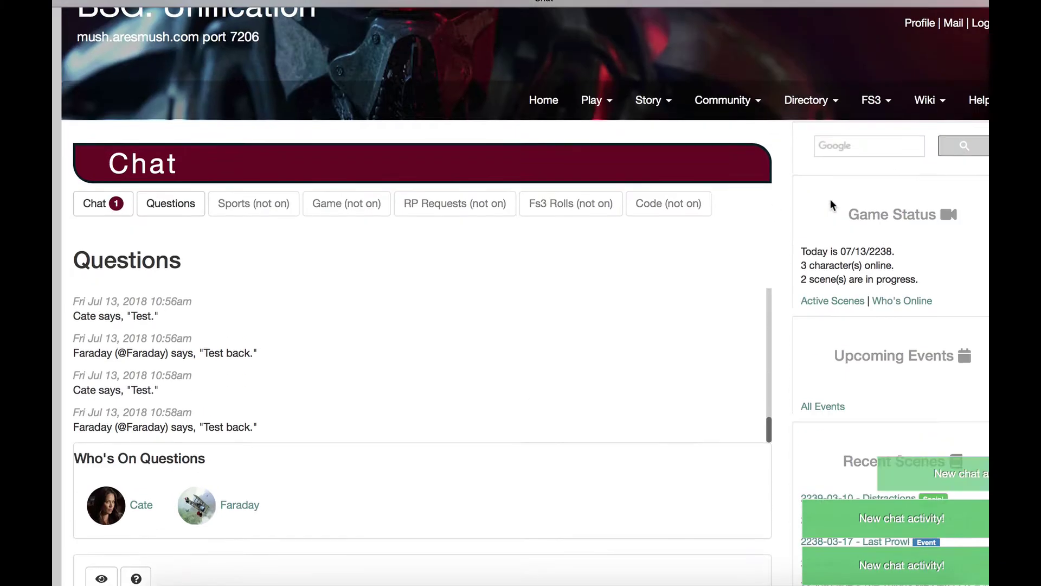
click(751, 108)
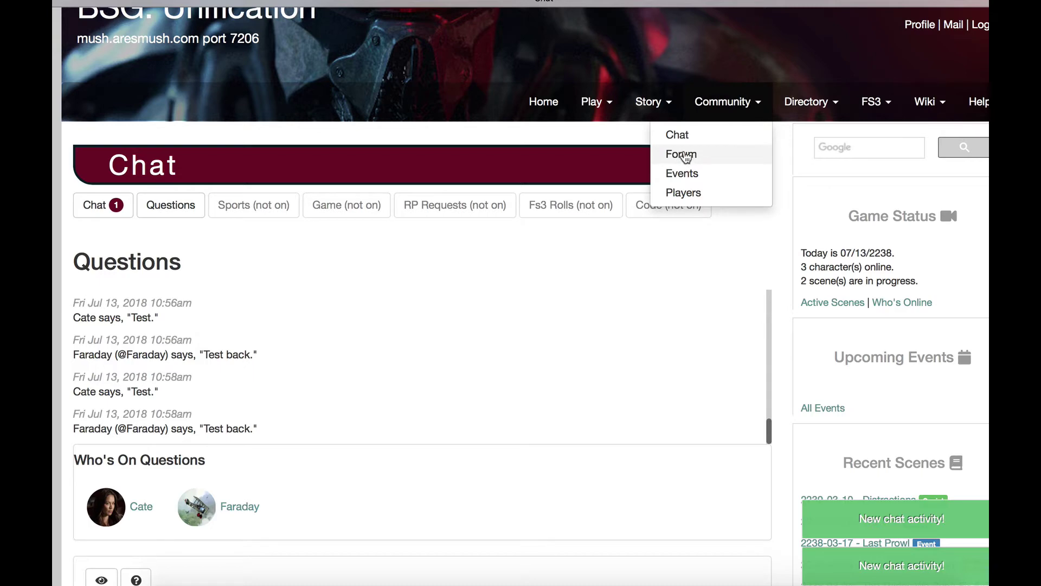
click(682, 156)
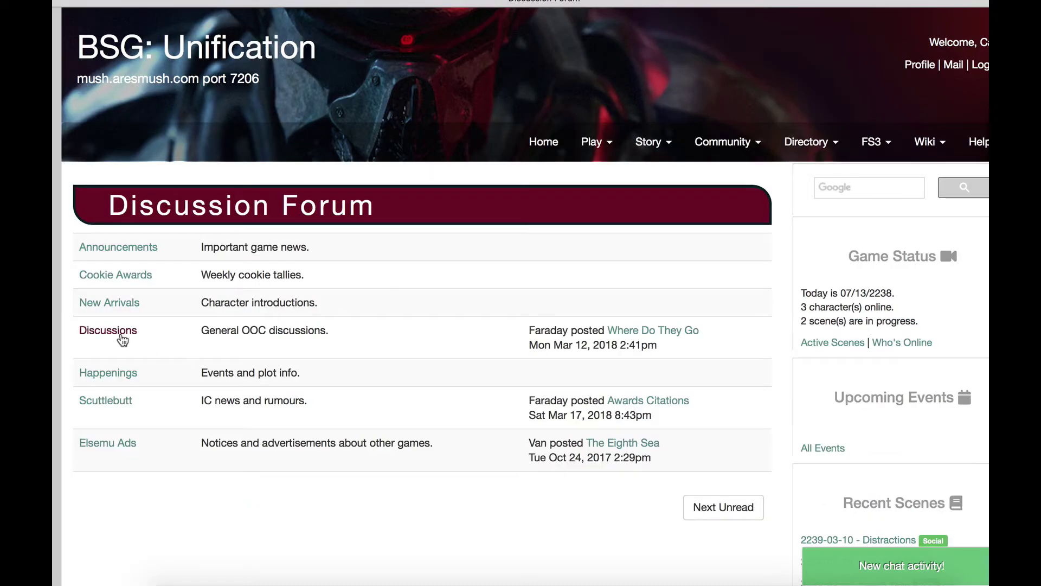
click(122, 333)
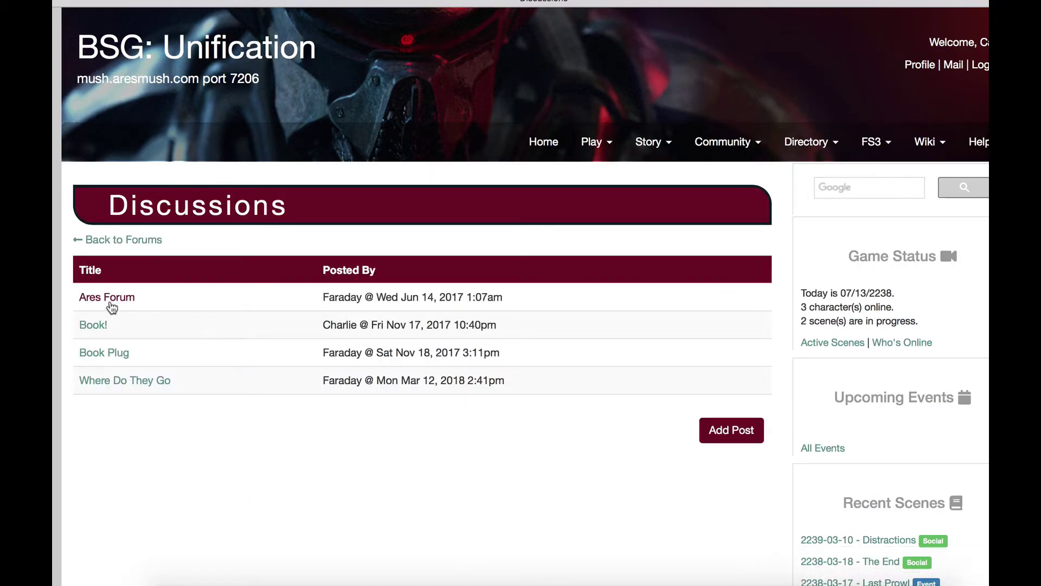
click(107, 298)
scroll(596, 310, down, 5)
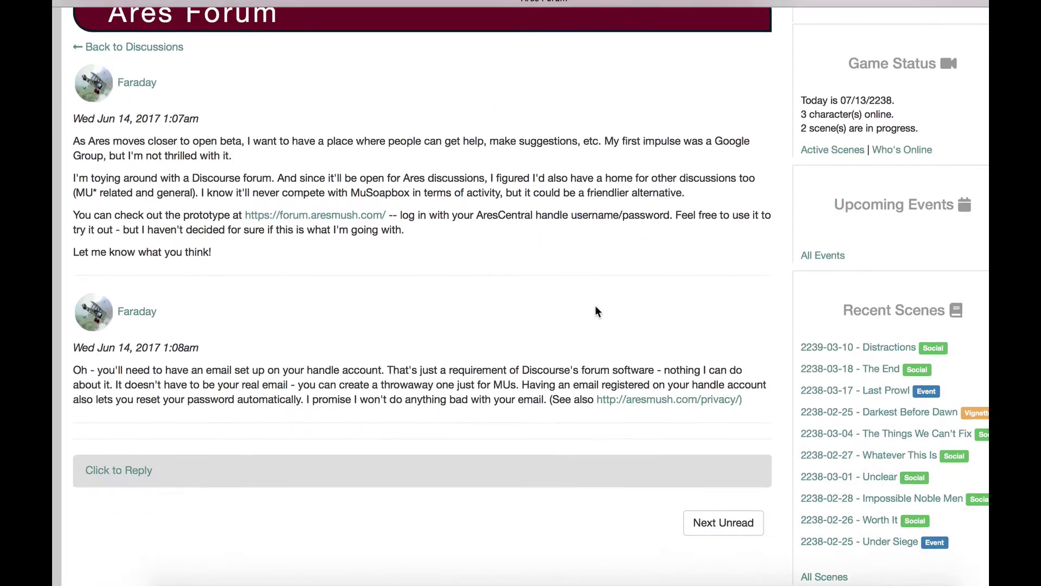
Bring up the reply form of the Ares Forum thread and look it over
click(128, 461)
scroll(423, 256, down, 5)
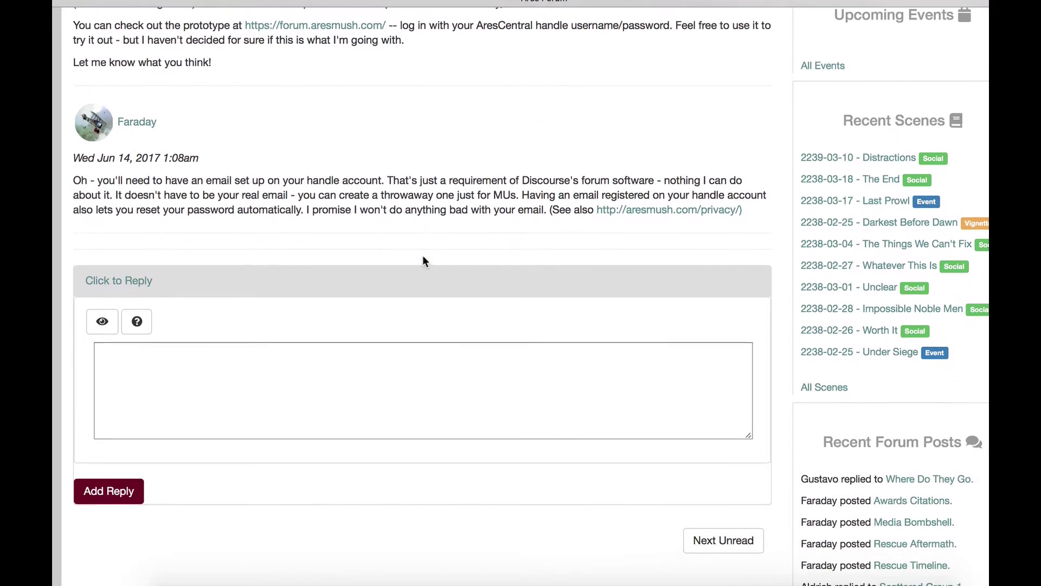
scroll(861, 299, up, 2)
scroll(863, 300, up, 6)
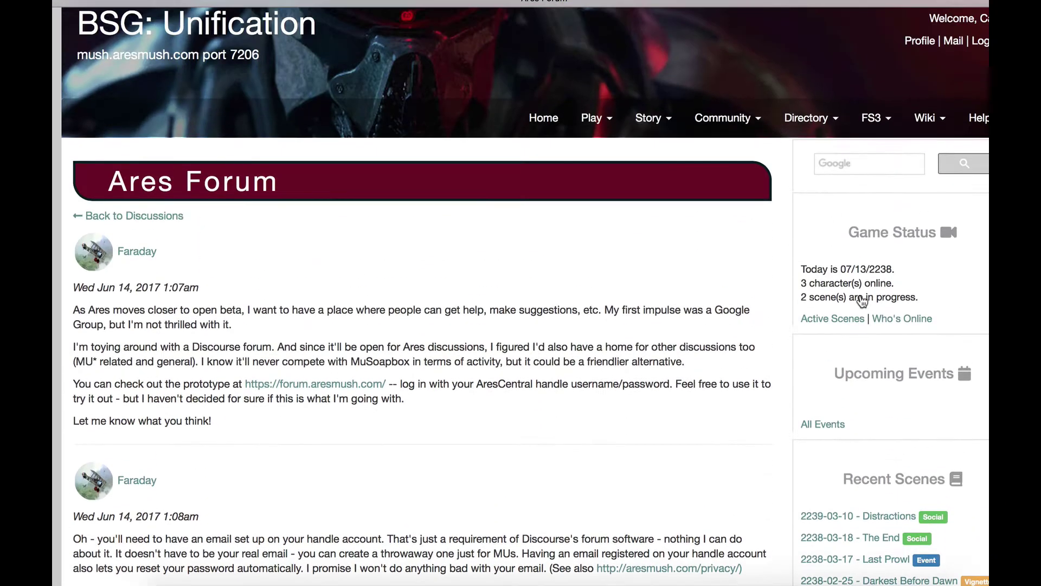
Open the community events list and start adding a new event
click(726, 118)
click(676, 191)
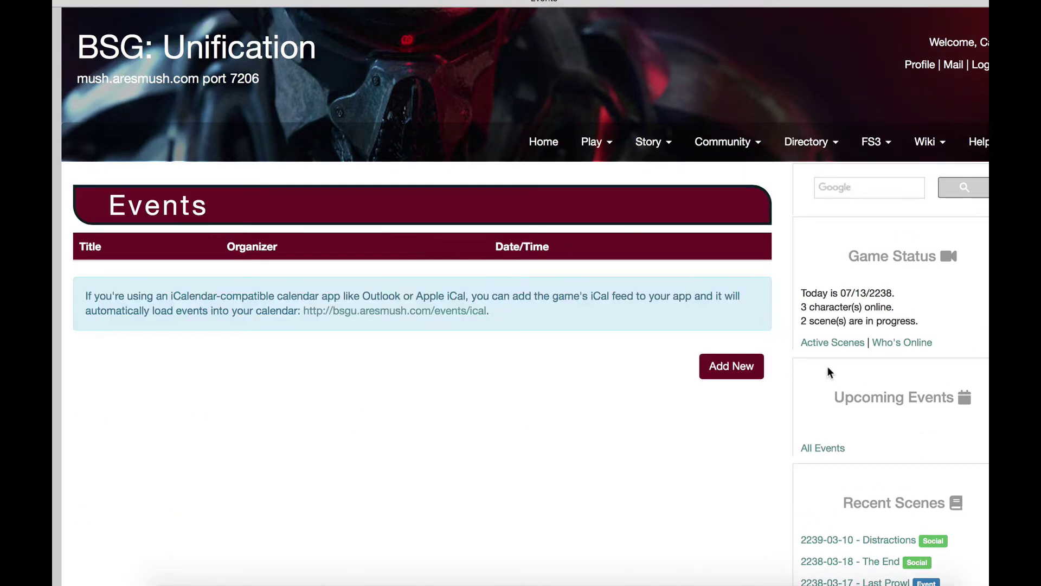
click(735, 371)
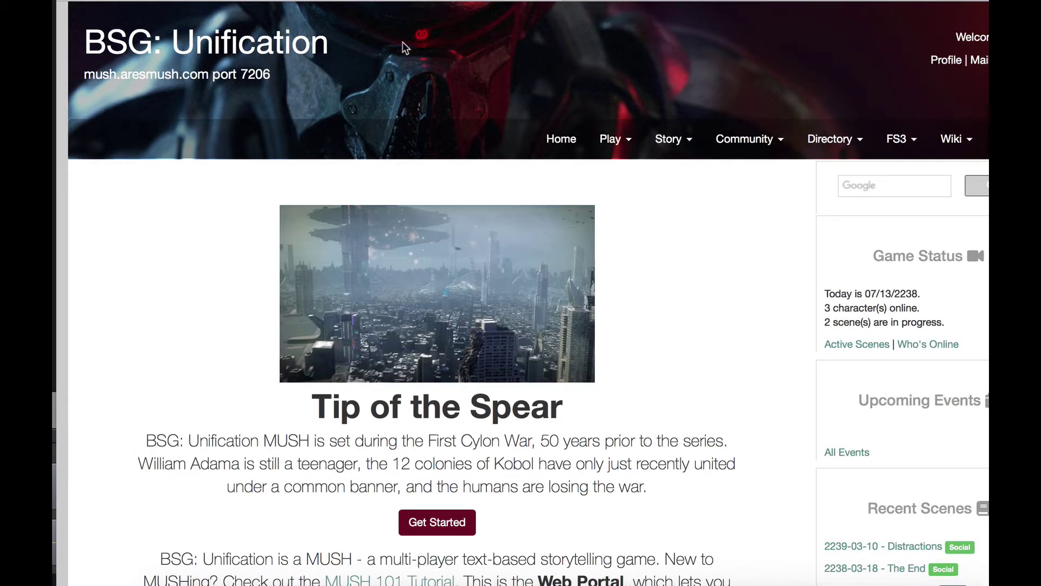
click(829, 139)
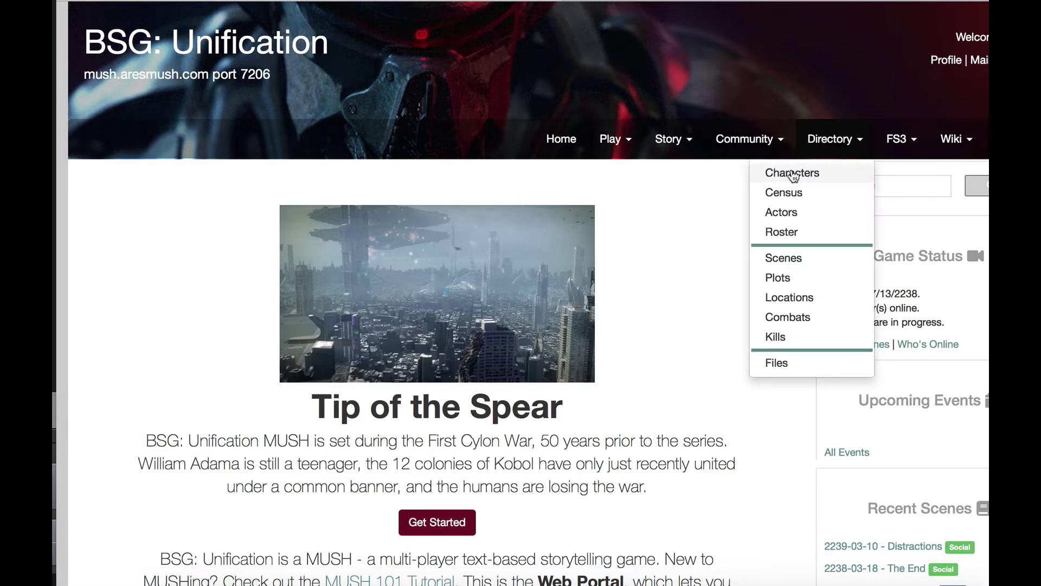
click(793, 173)
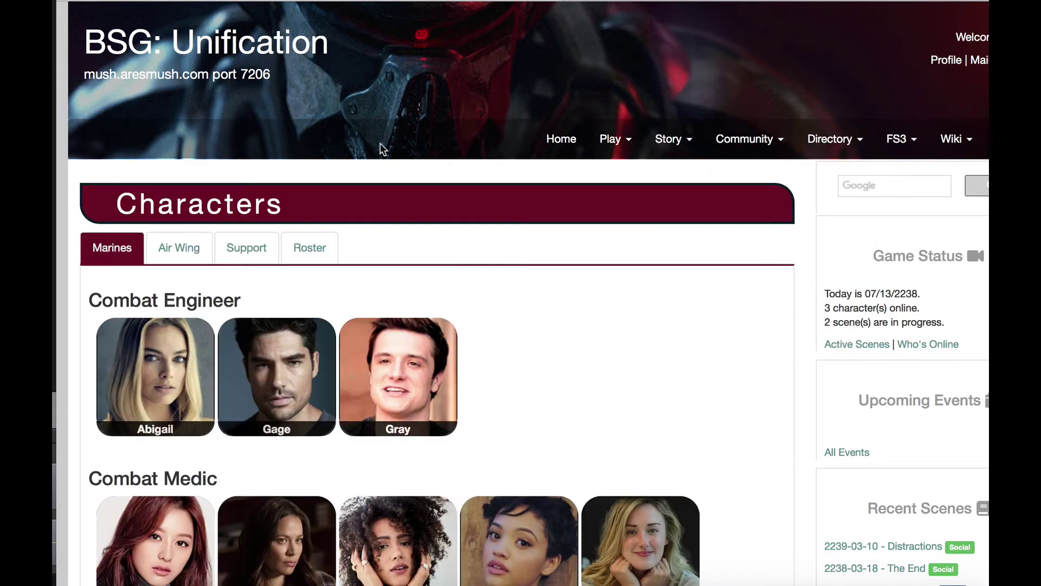
scroll(383, 149, down, 3)
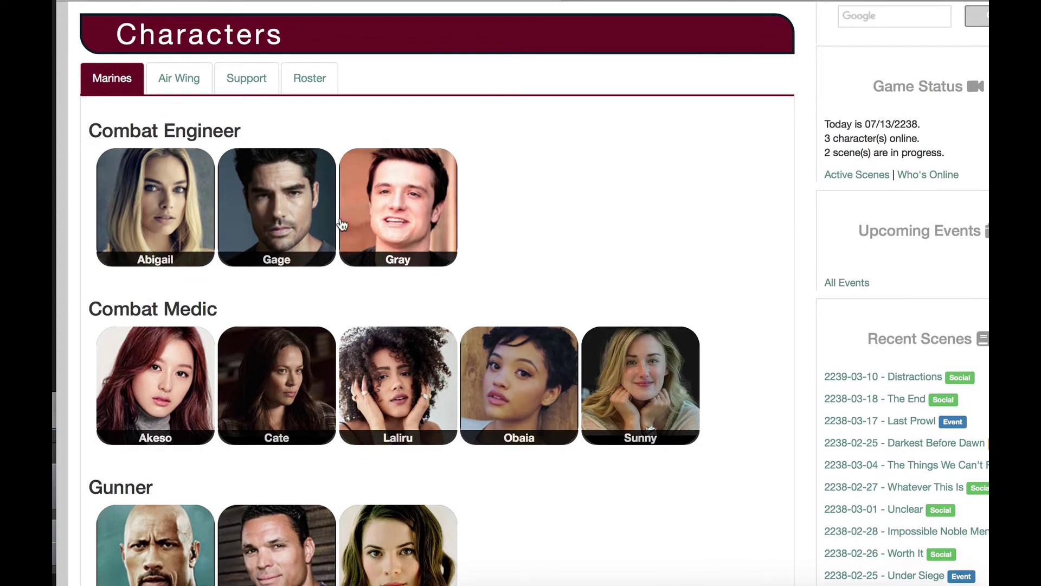
click(260, 385)
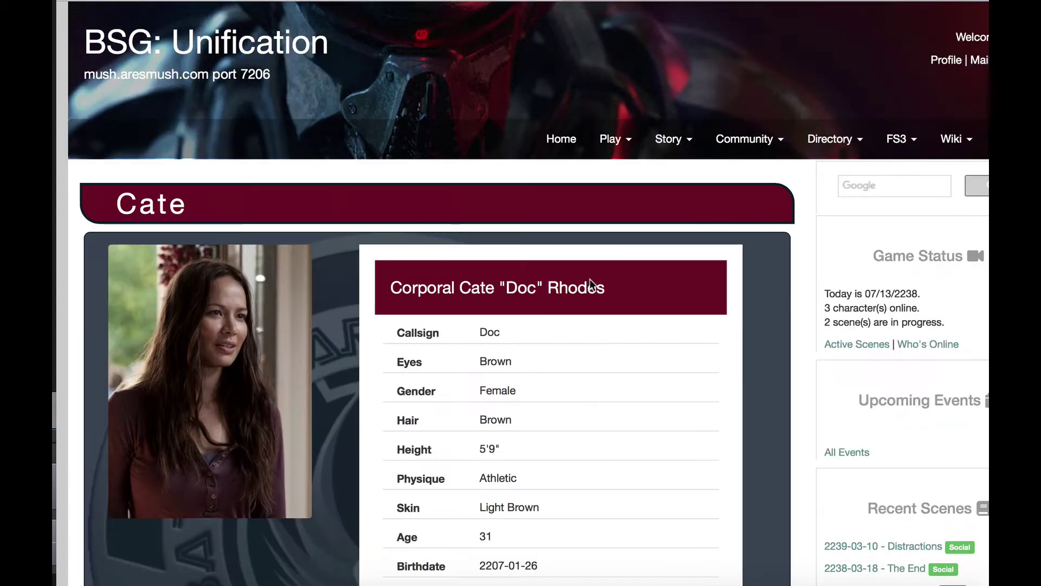
scroll(590, 278, down, 2)
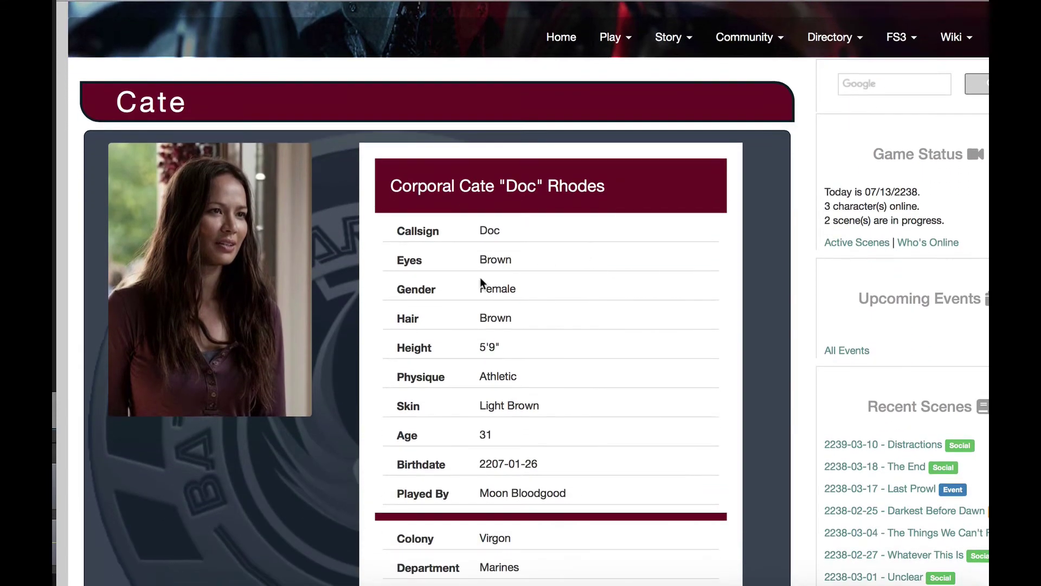
scroll(508, 308, down, 7)
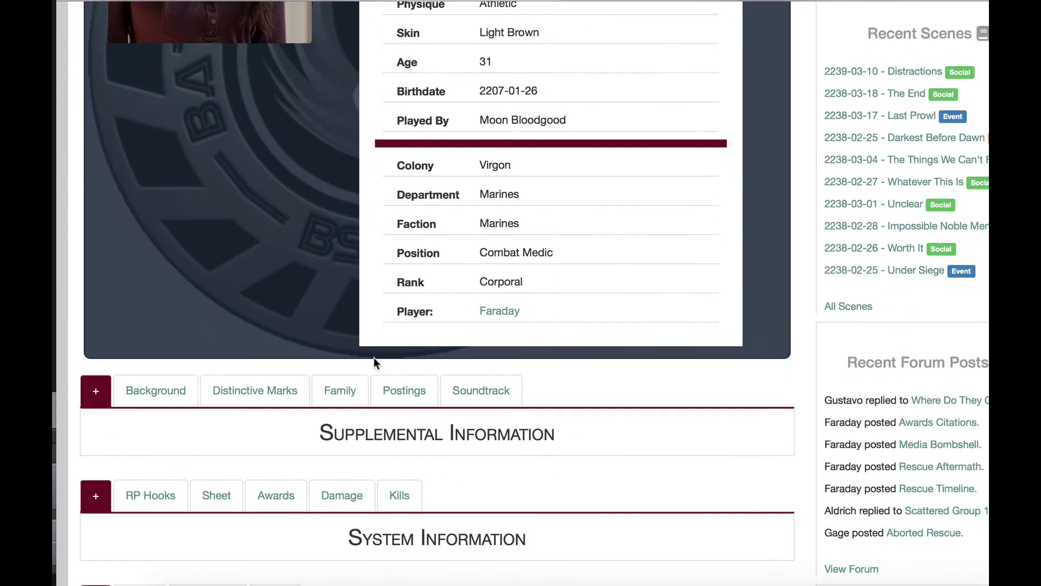
click(277, 395)
click(508, 387)
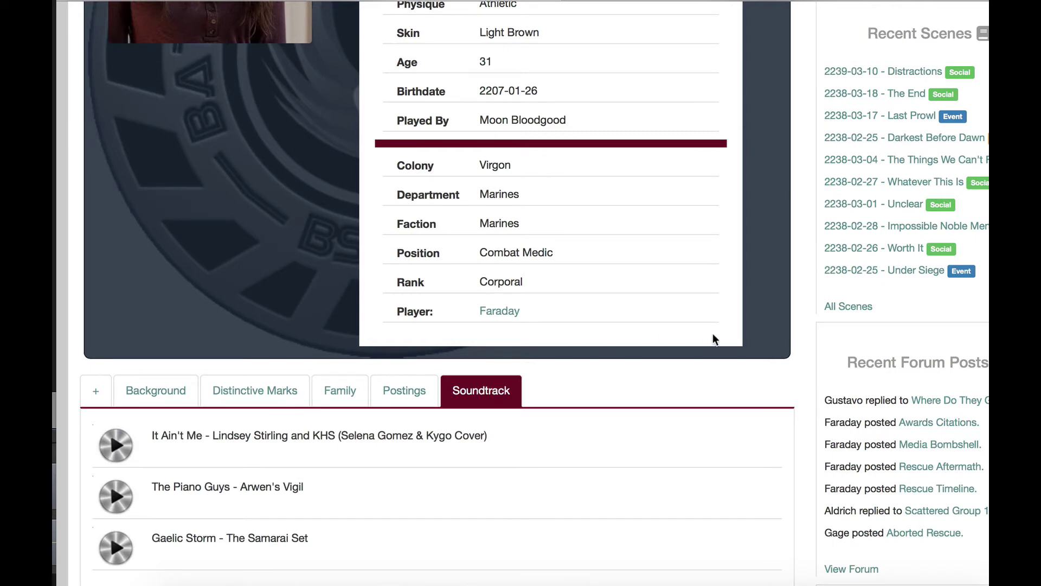
scroll(713, 333, down, 12)
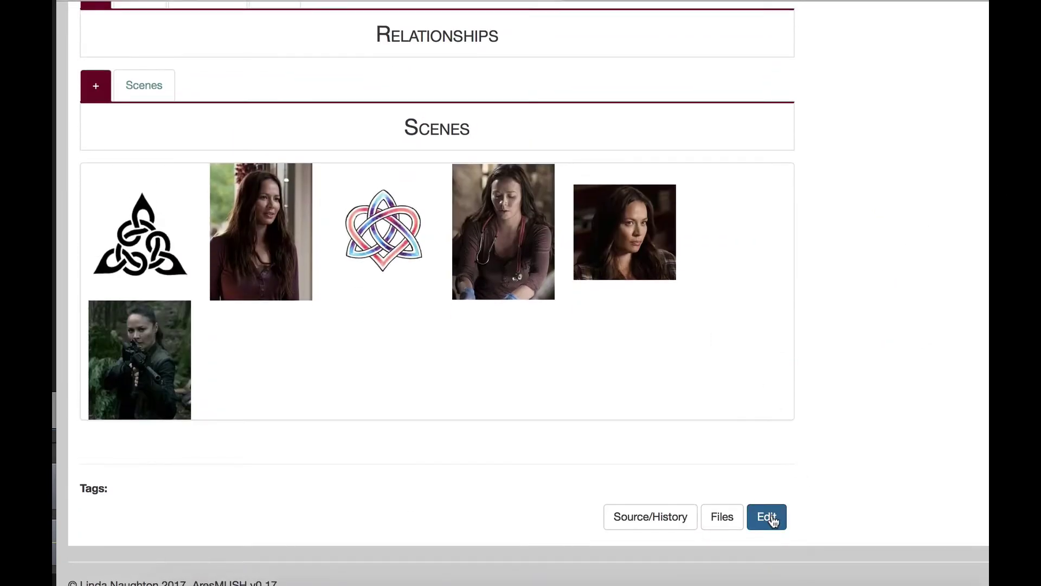
click(772, 519)
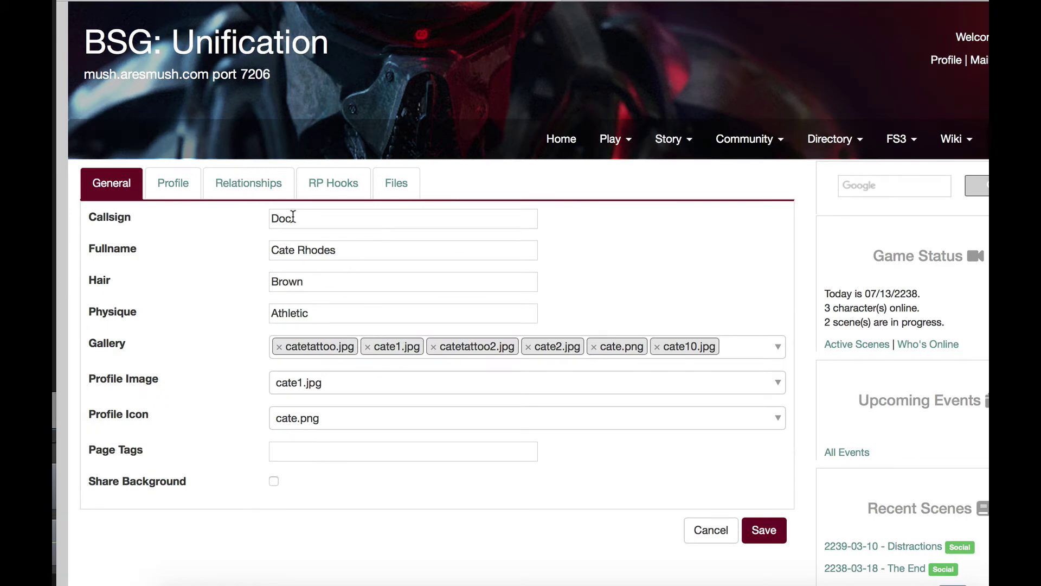
click(185, 187)
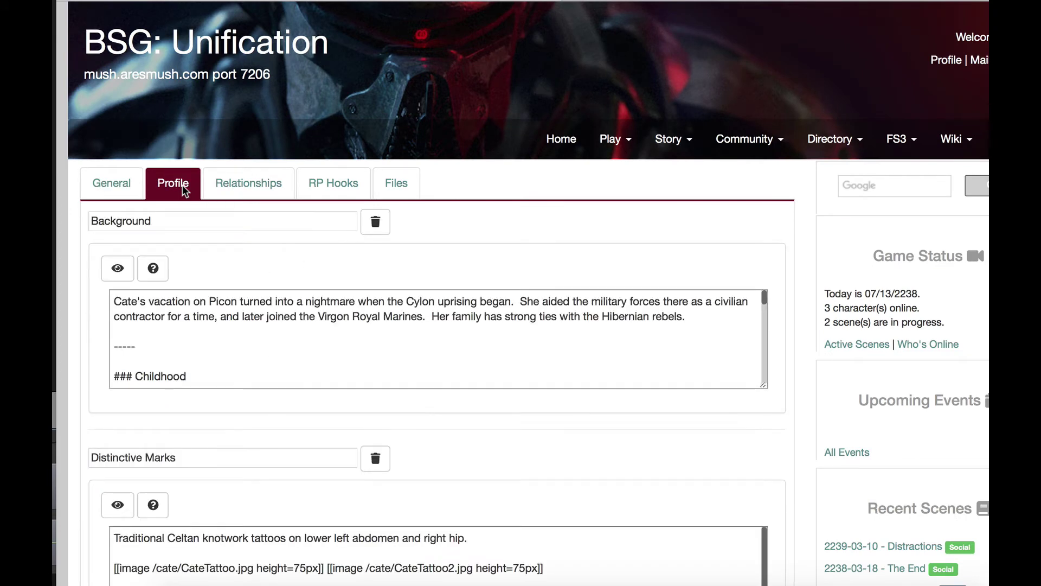
click(397, 183)
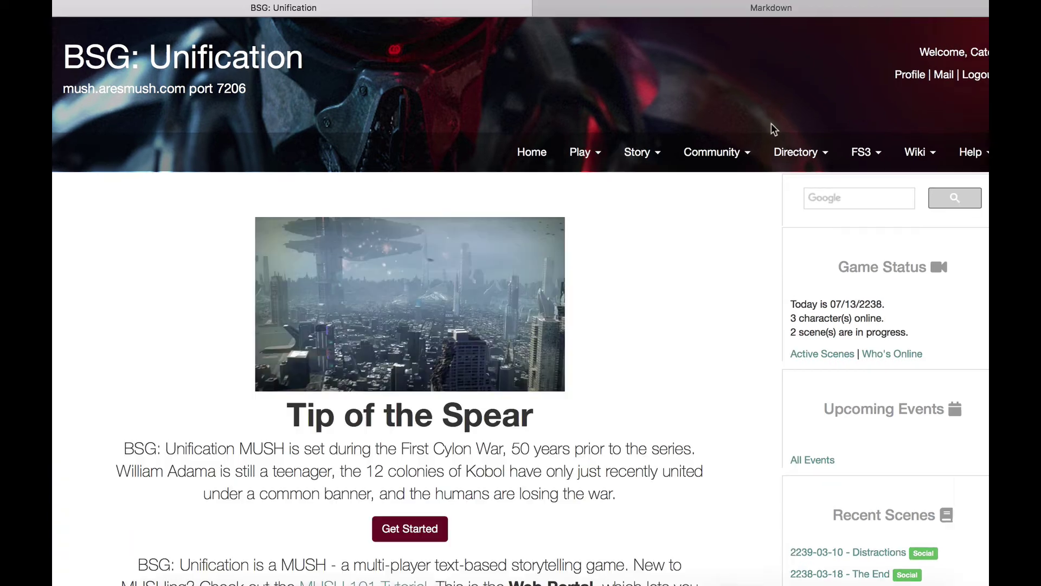
Open the "2238-02-25 - Under Siege" scene from the home page's recent scenes
scroll(773, 129, down, 2)
scroll(773, 129, down, 3)
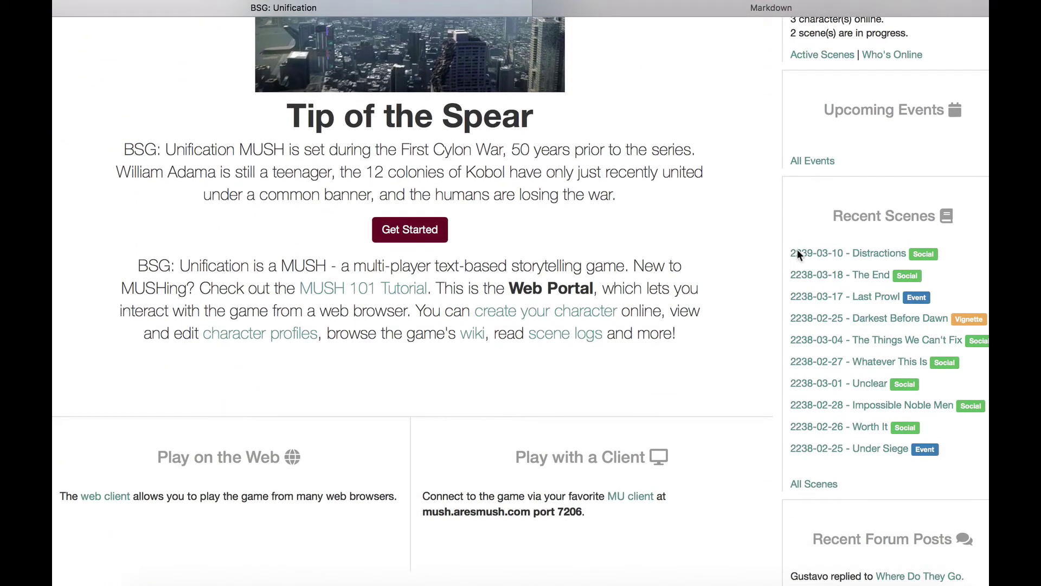
click(865, 451)
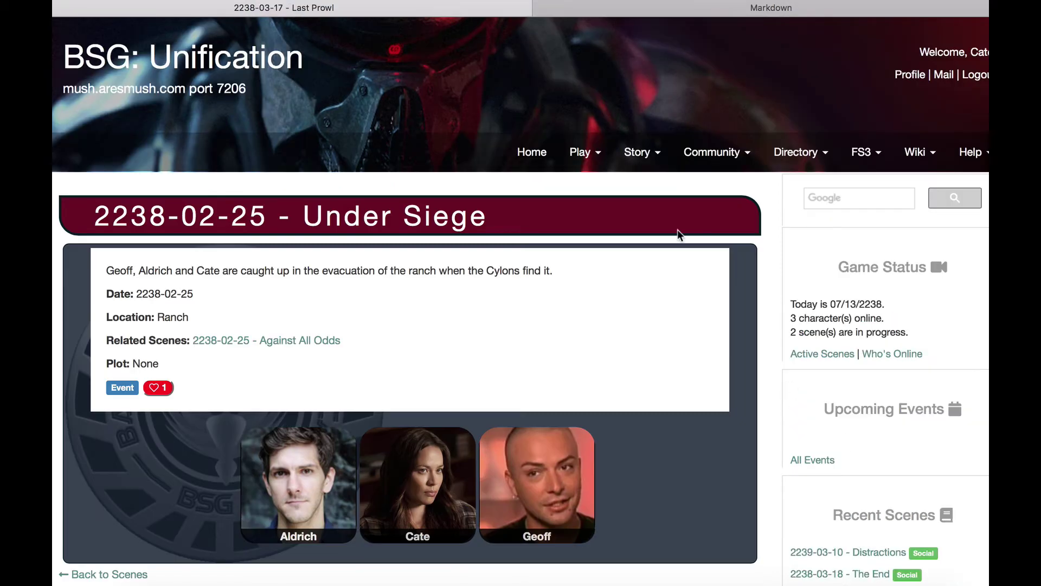
Read through the Under Siege scene log to its end and open the scene for editing
scroll(678, 234, down, 8)
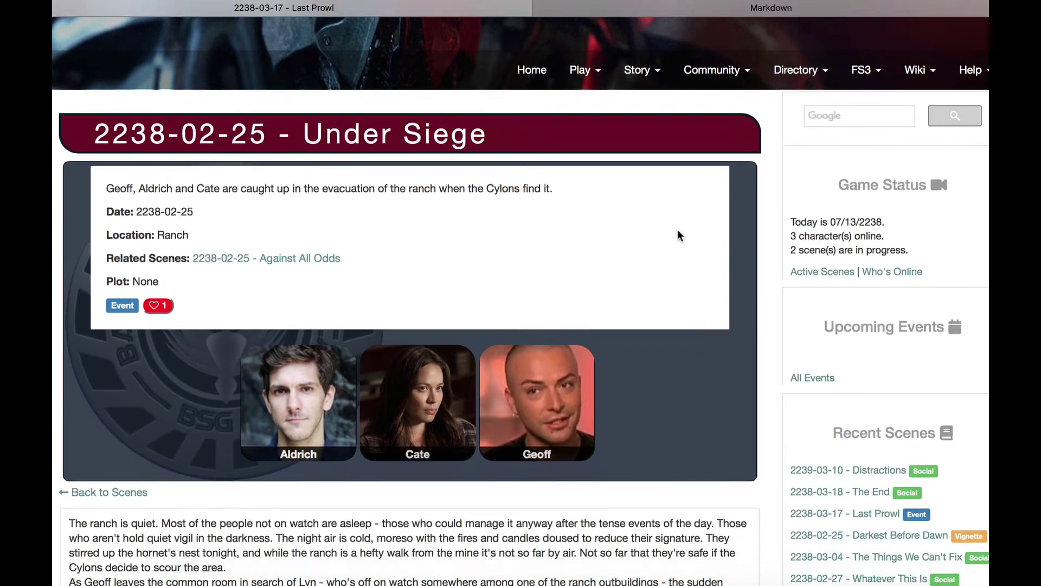
scroll(678, 231, down, 8)
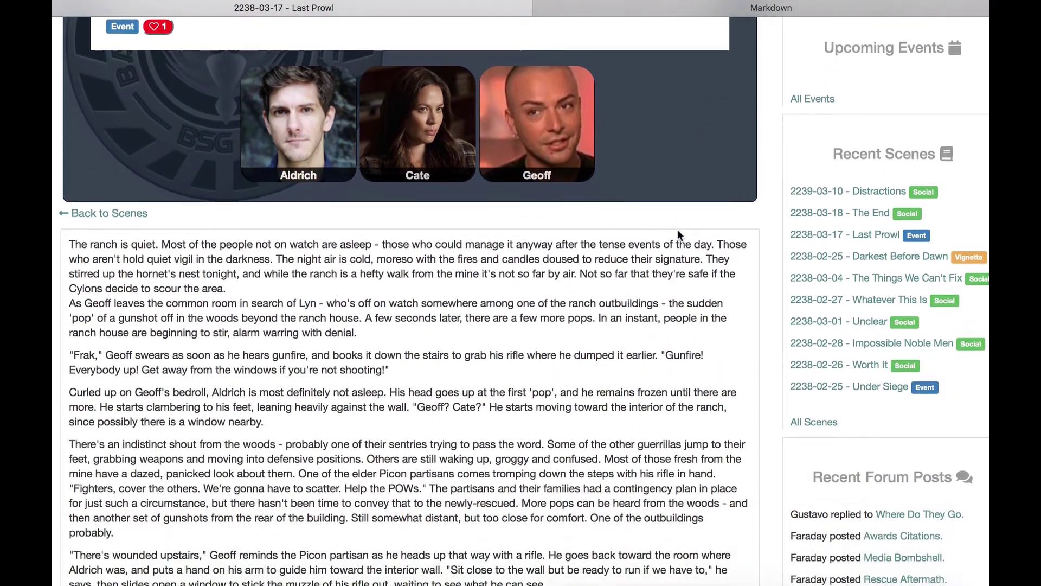
scroll(677, 231, down, 1)
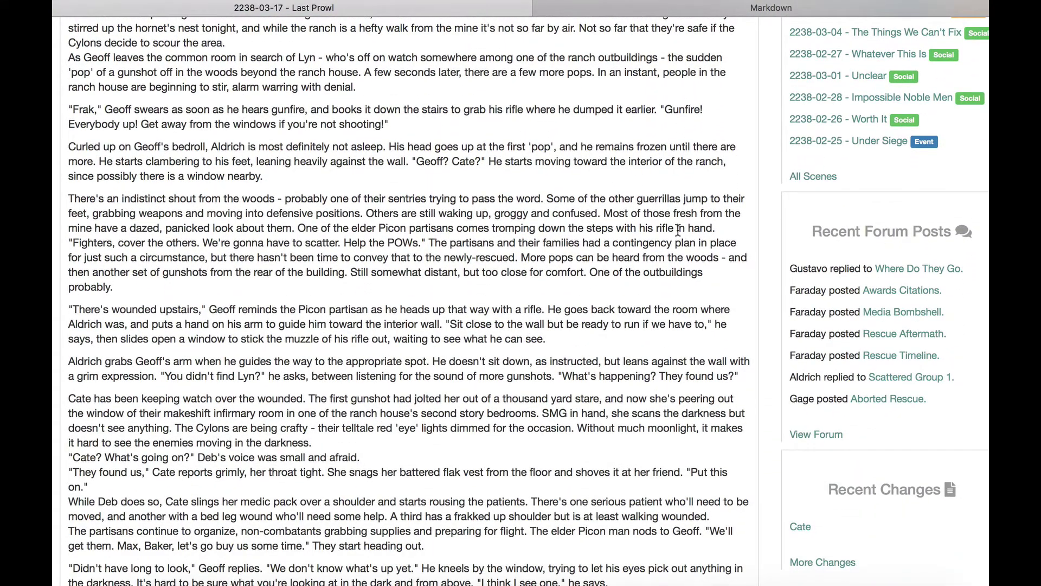
scroll(678, 229, down, 20)
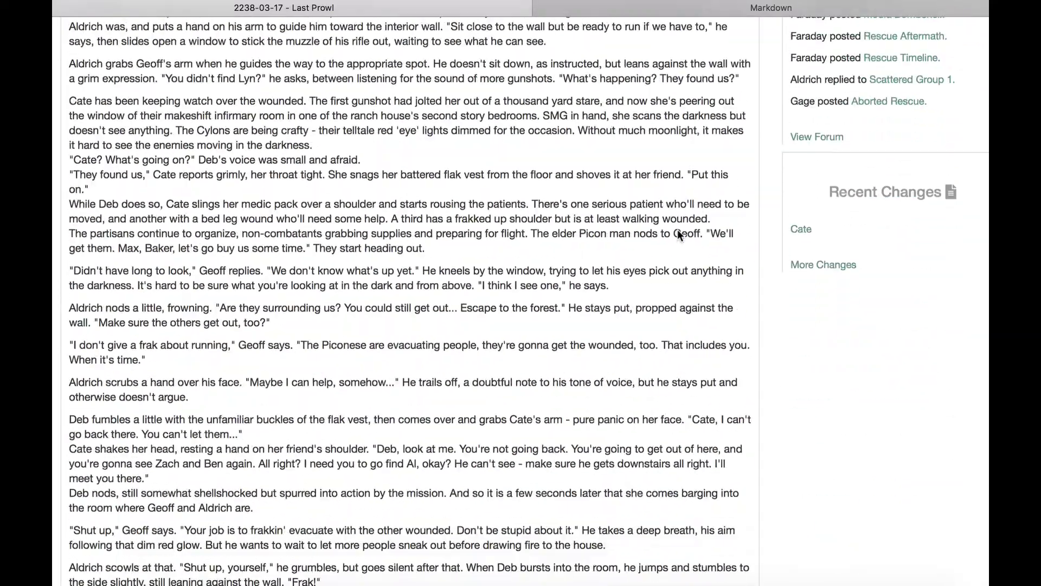
scroll(678, 230, down, 12)
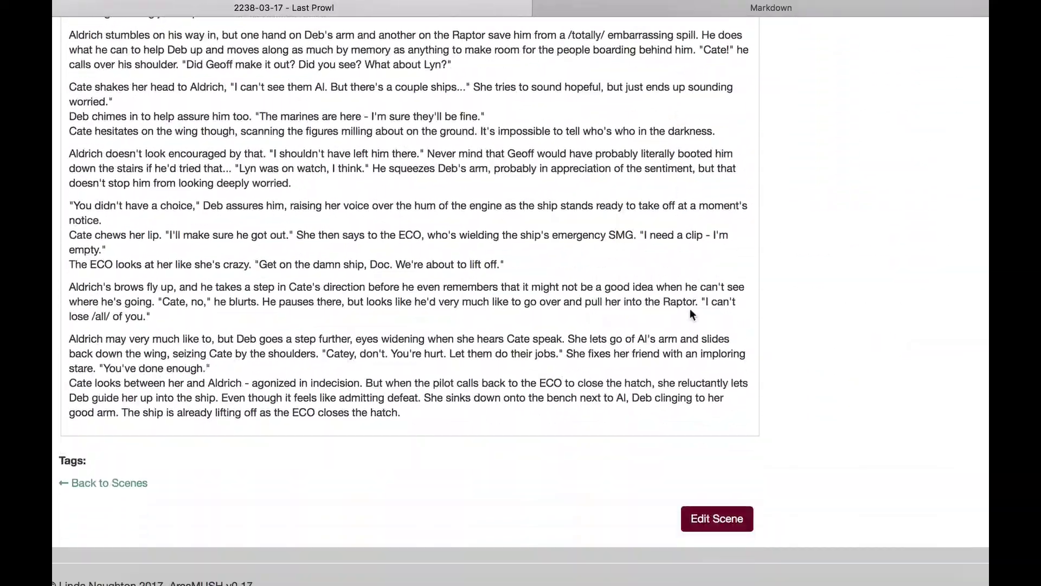
click(697, 526)
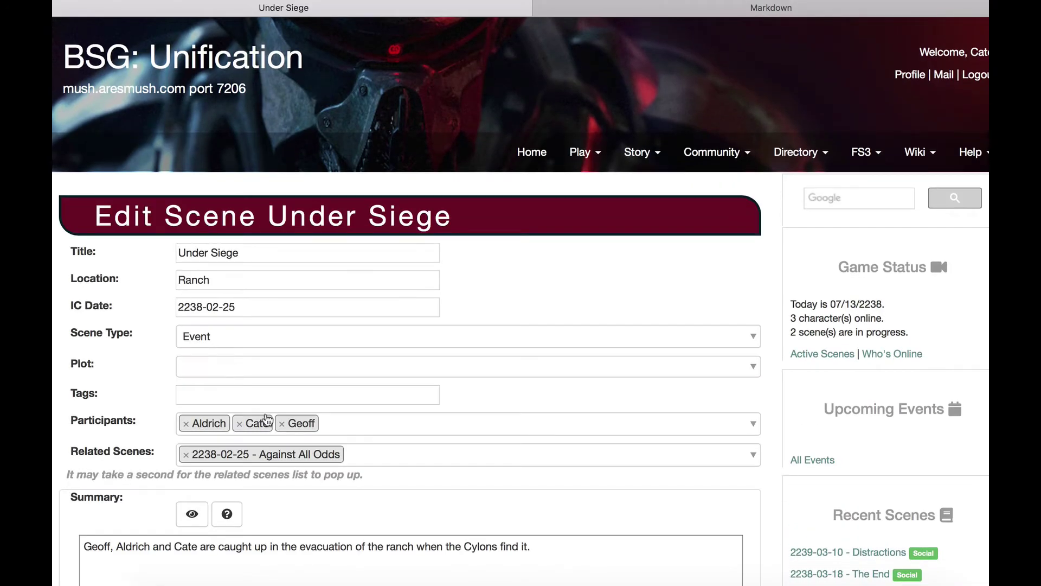
Open the scenes archive and filter the list to Event scenes
click(781, 153)
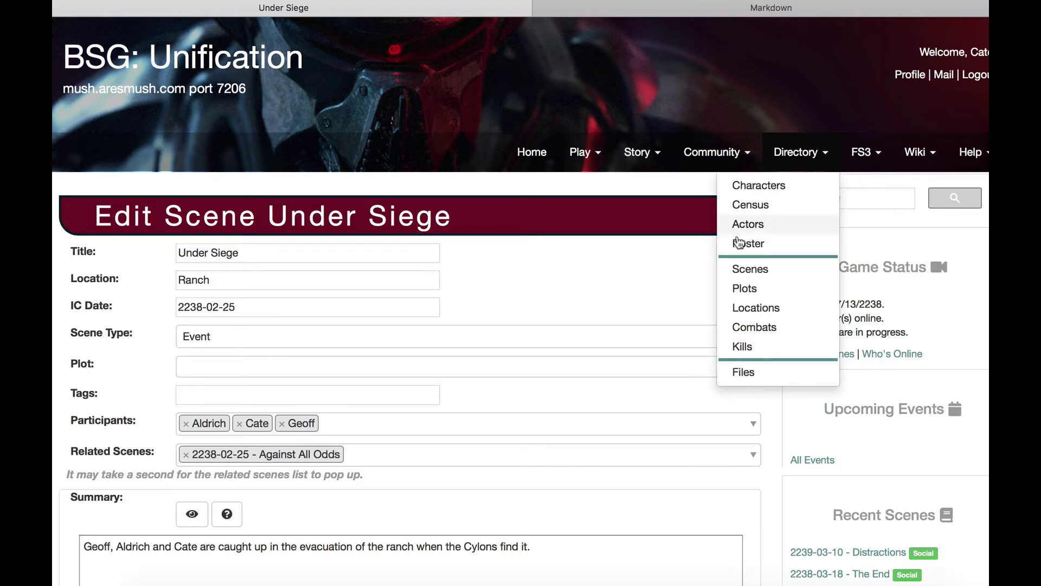
click(744, 271)
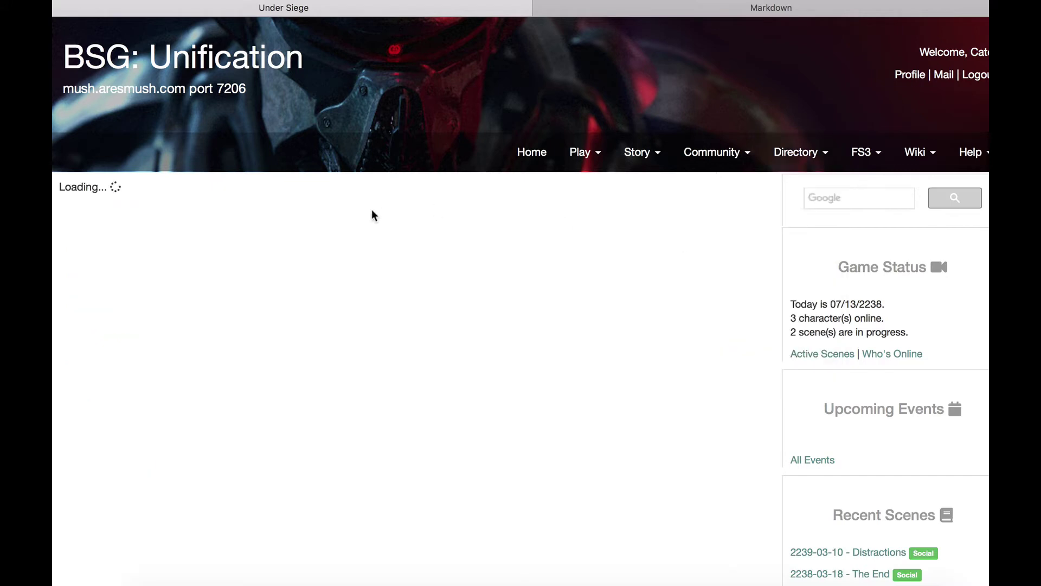
scroll(325, 211, down, 5)
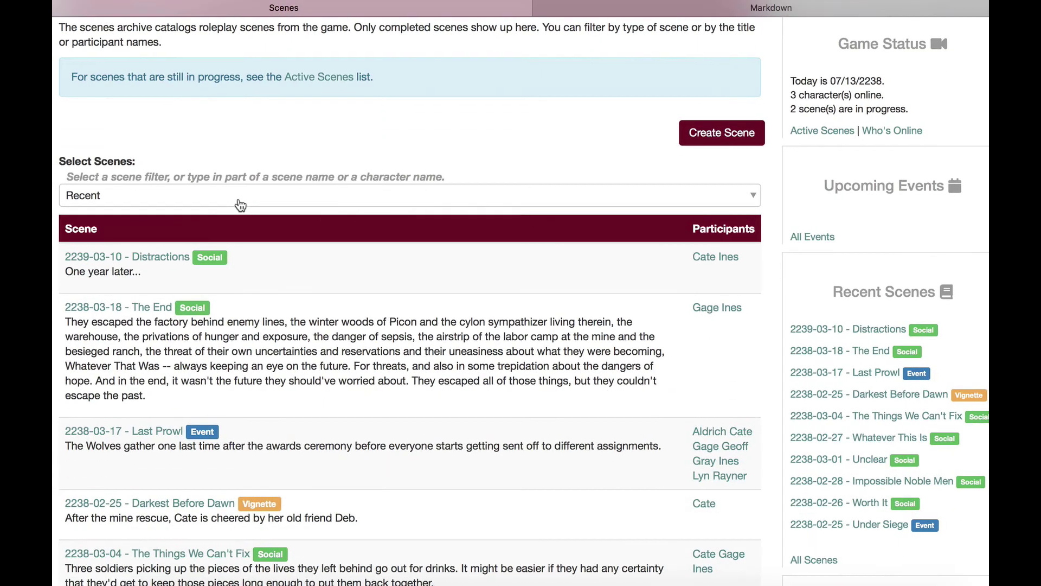
click(205, 201)
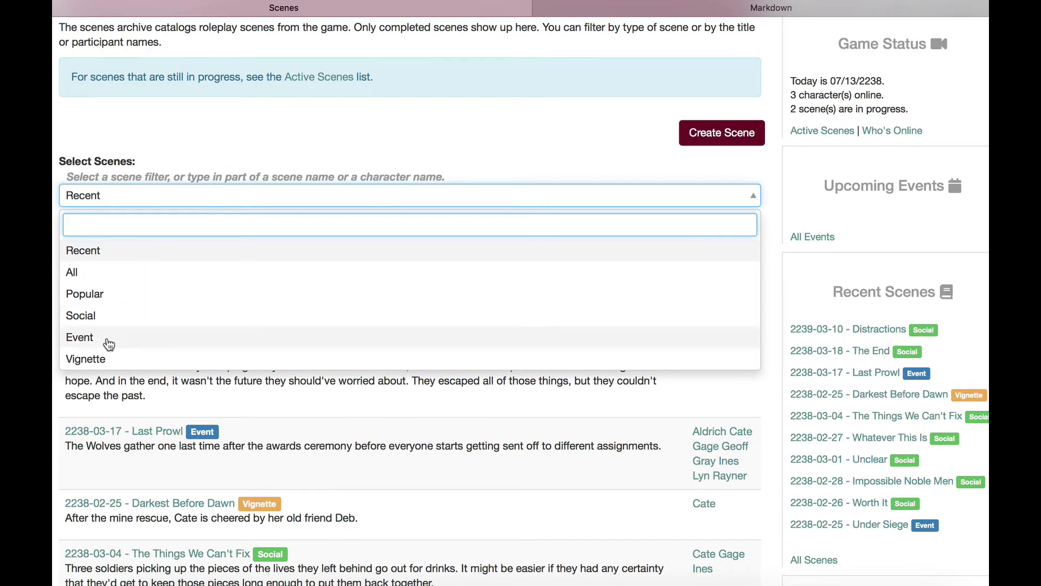
click(98, 347)
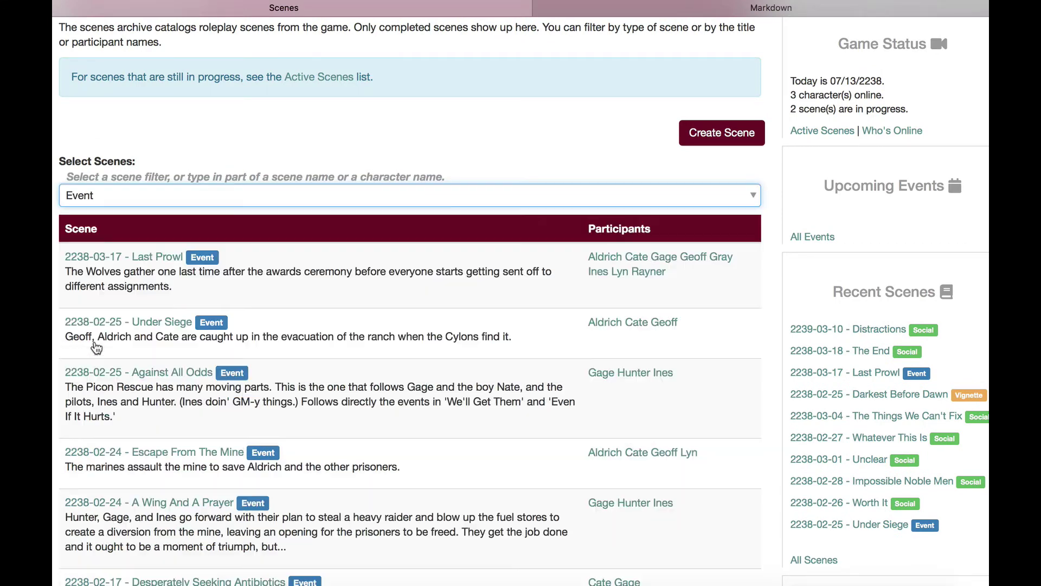
Search the scene filter for "Stair"
click(169, 204)
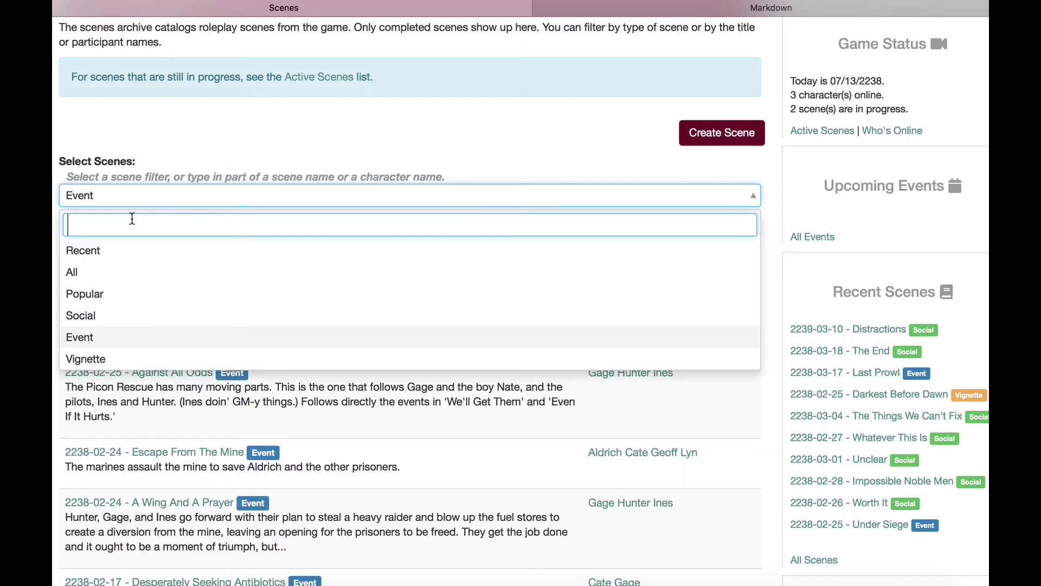
text(Stair)
click(295, 446)
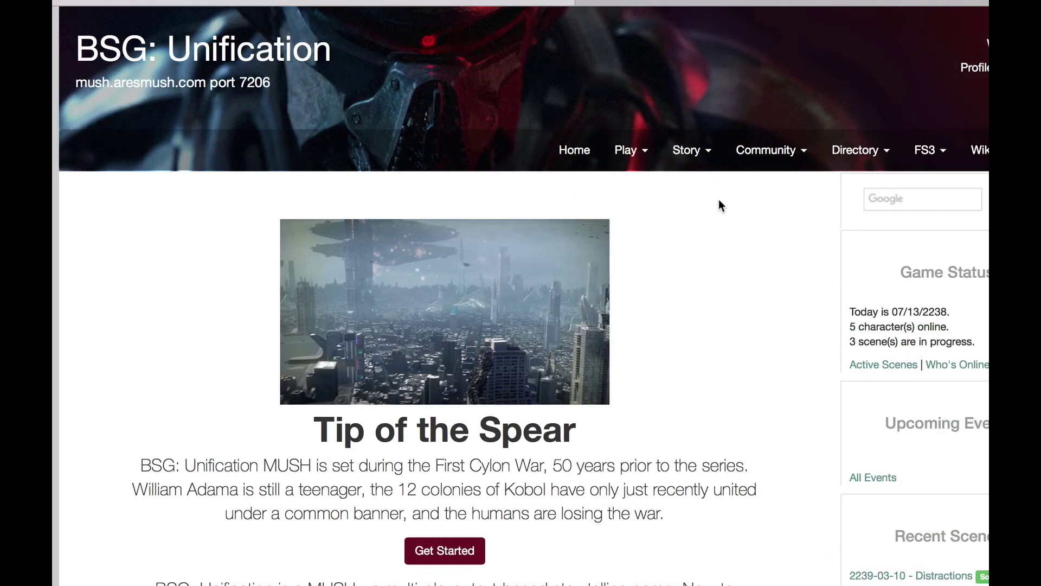
Open the browser-based web client, connect it to the game, and send the "who" command
click(627, 150)
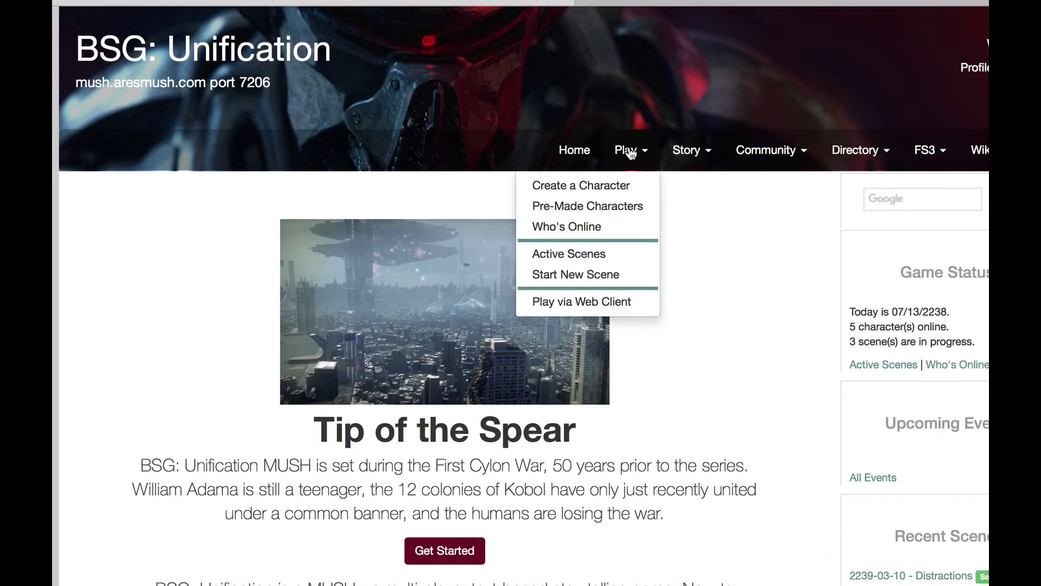
click(562, 299)
scroll(466, 196, down, 5)
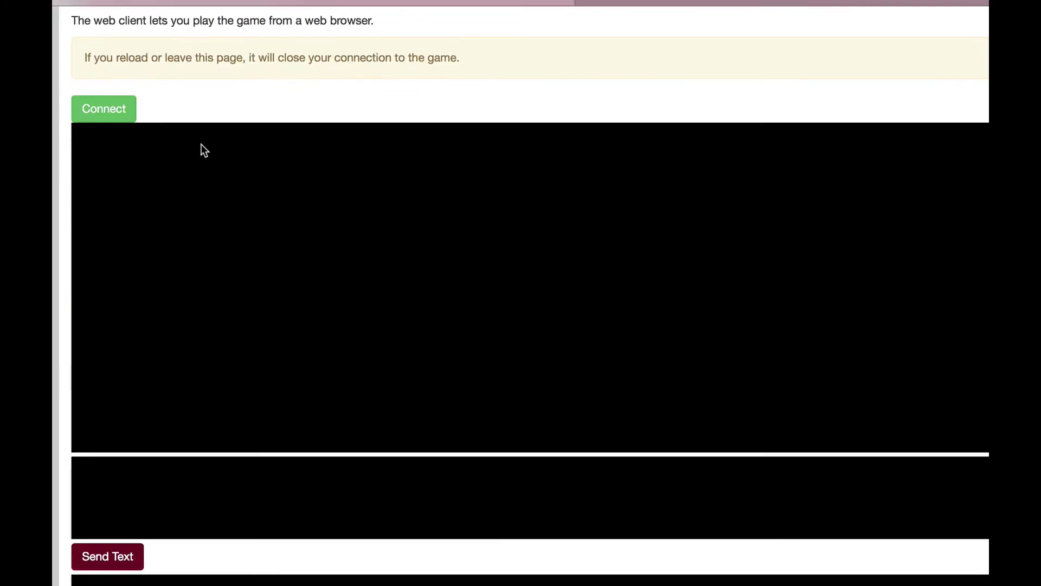
click(131, 111)
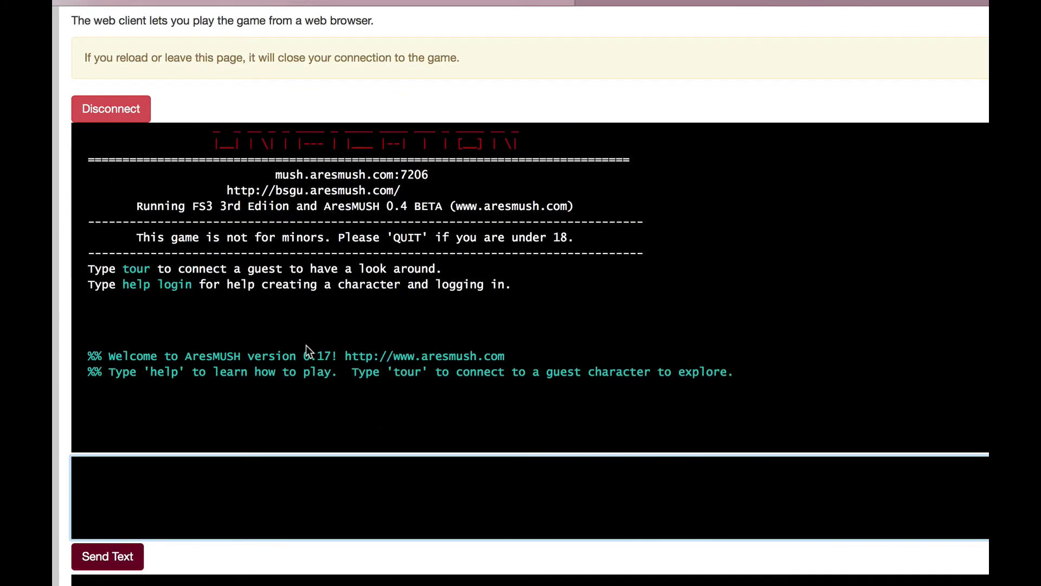
text(who)
key(Return)
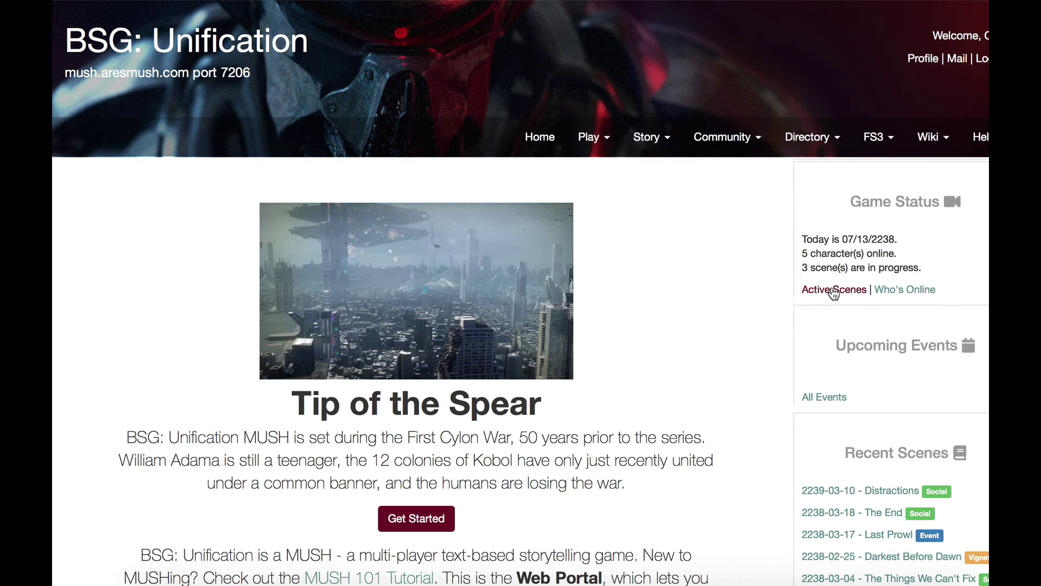
Open Scene 1697 in the Mess Hall from the active scenes list and read through its poses
click(833, 291)
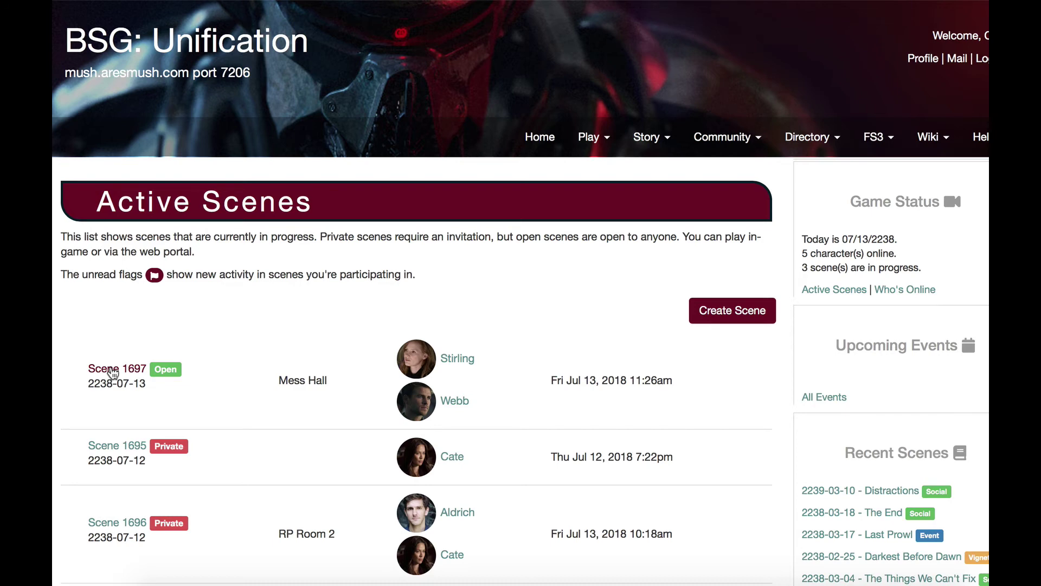
click(112, 370)
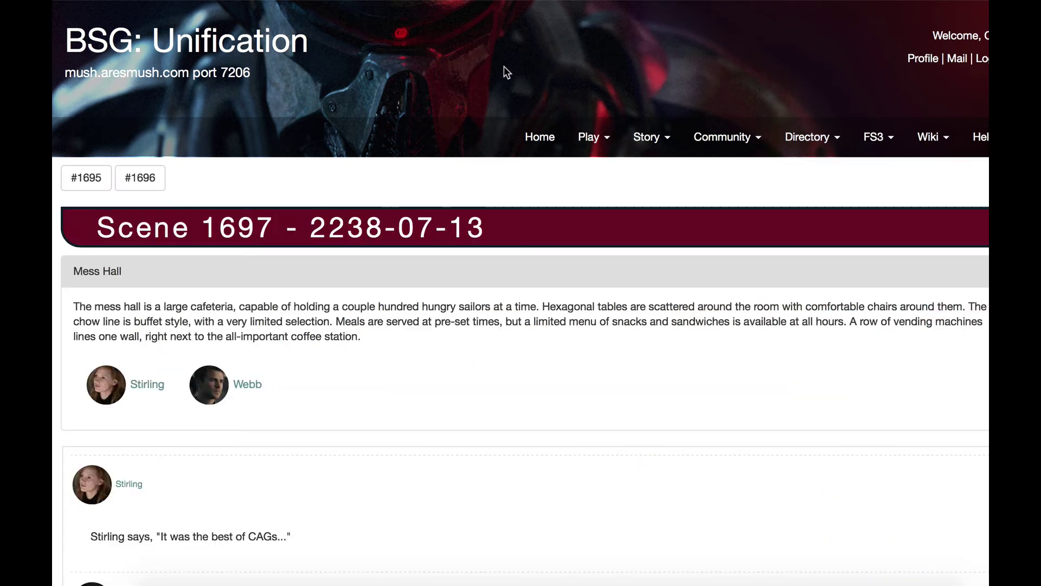
scroll(504, 72, down, 3)
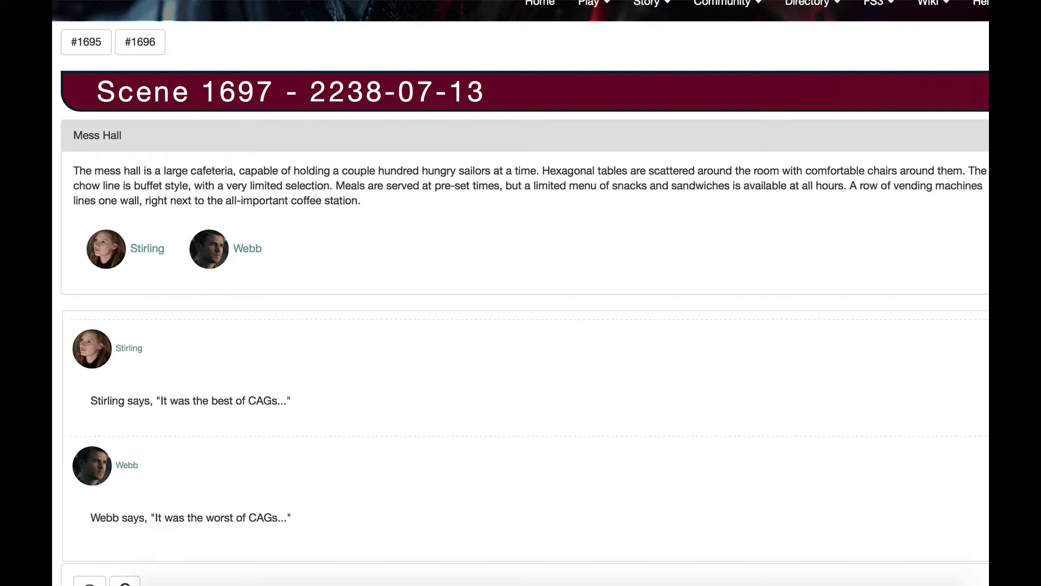
scroll(928, 252, down, 5)
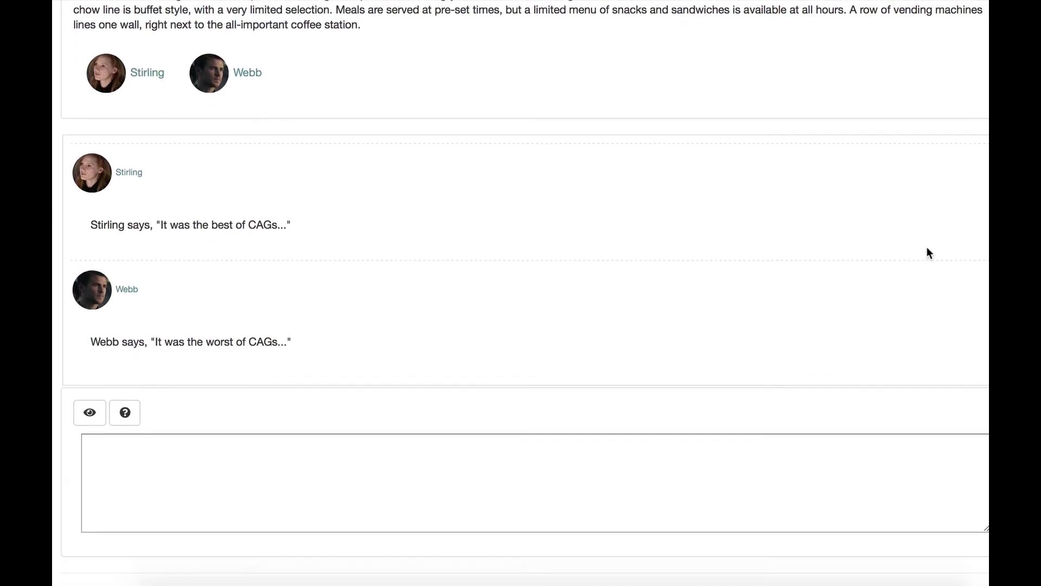
scroll(502, 470, down, 2)
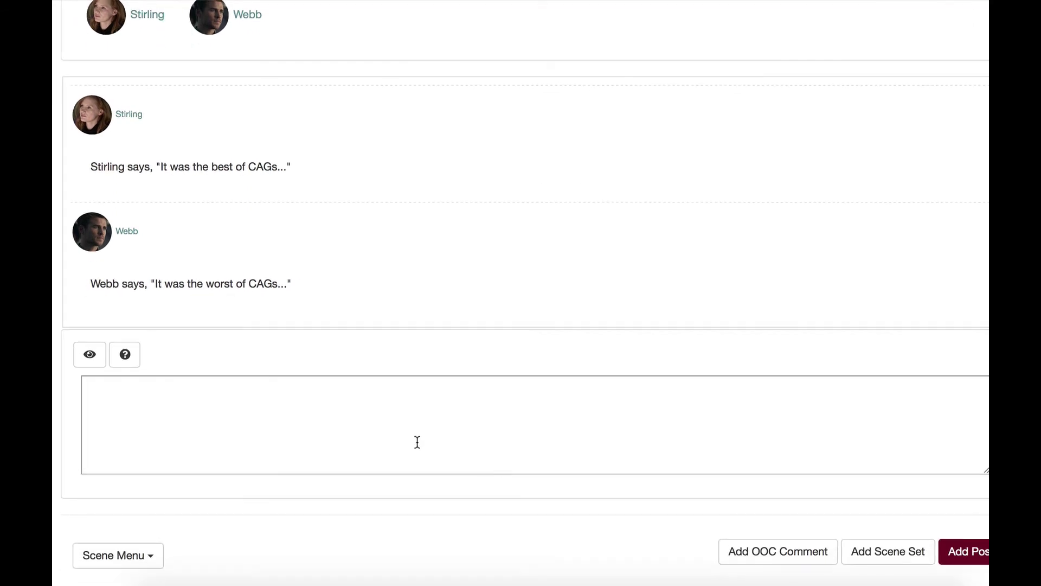
Add the pose ":walks into the room." to Scene 1697
click(349, 407)
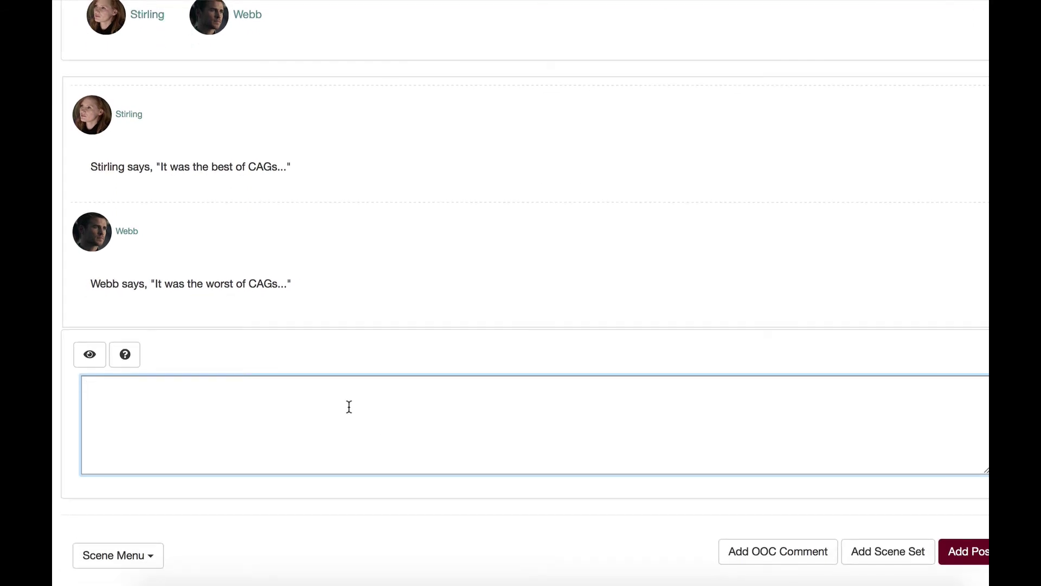
text(:walks into the room.)
click(968, 551)
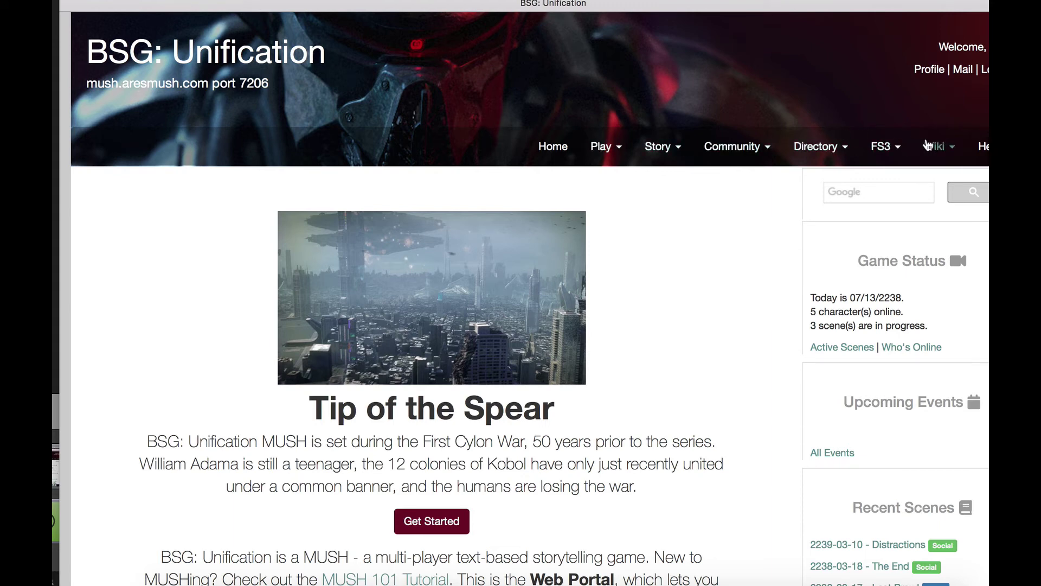
Open the wiki's home page, follow its Theme link, and look over the theme topics
click(928, 145)
click(911, 170)
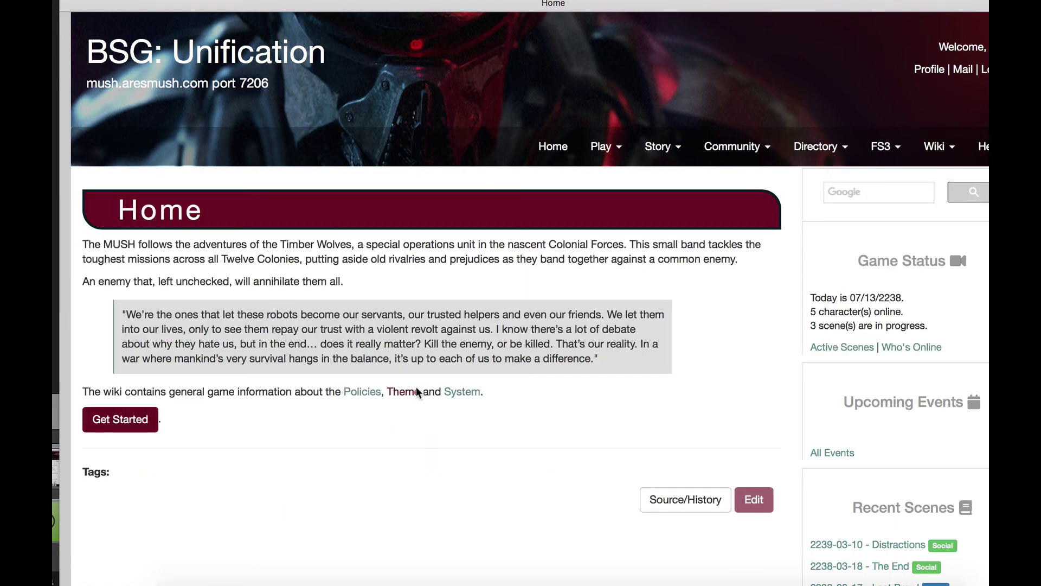
click(403, 391)
scroll(551, 308, down, 5)
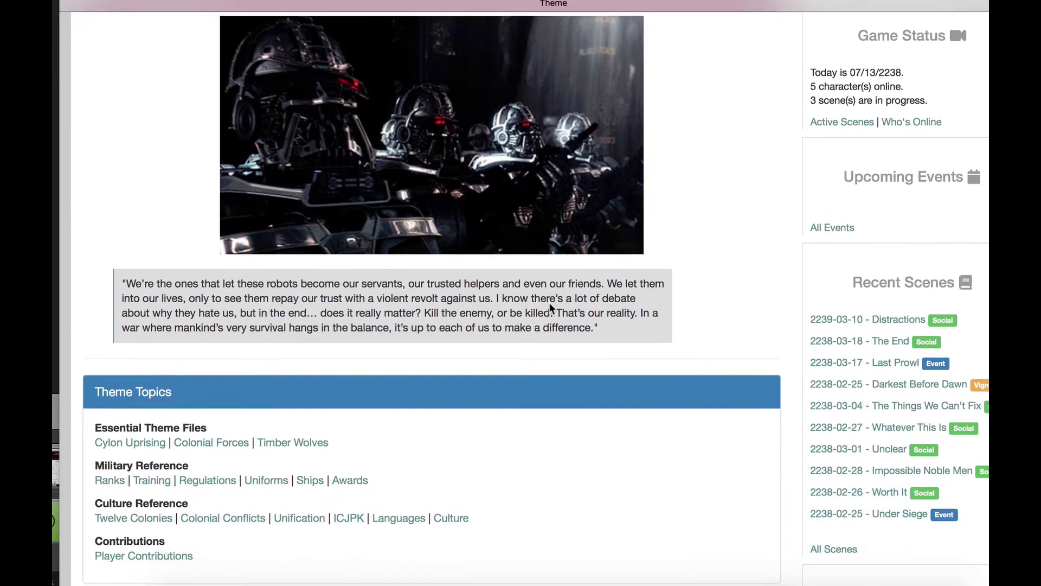
scroll(551, 307, up, 3)
scroll(551, 308, up, 2)
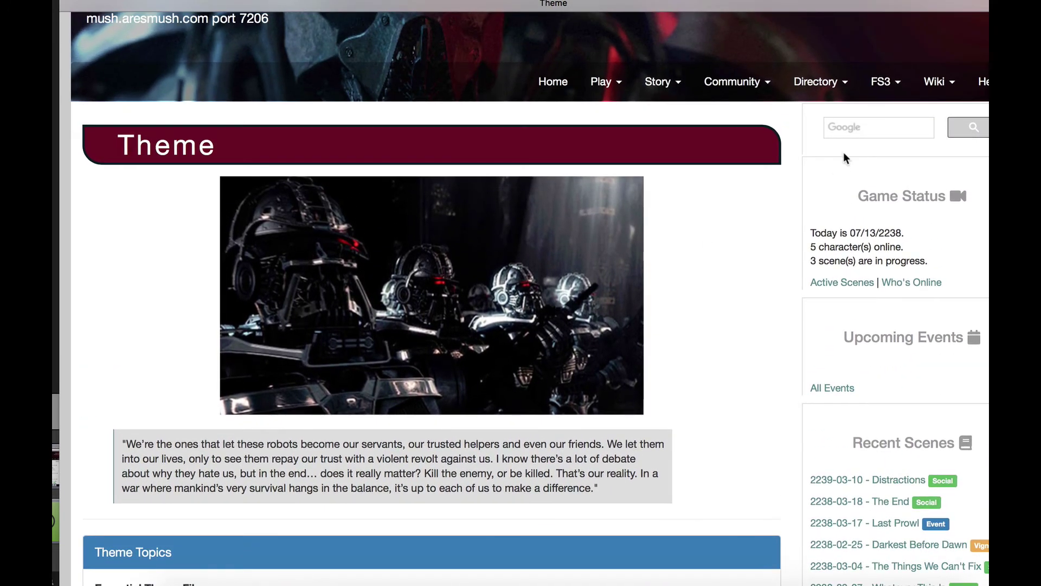
Open the Markdown Formatting help page and read its sections from Music Player through Including Other Pages
click(982, 81)
click(944, 133)
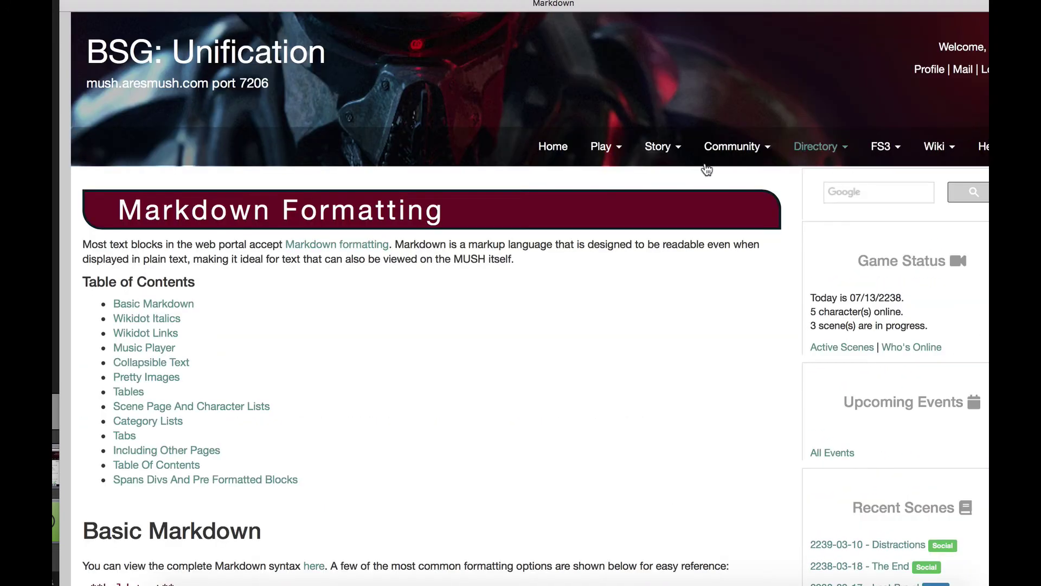
scroll(615, 186, down, 1)
scroll(616, 185, down, 3)
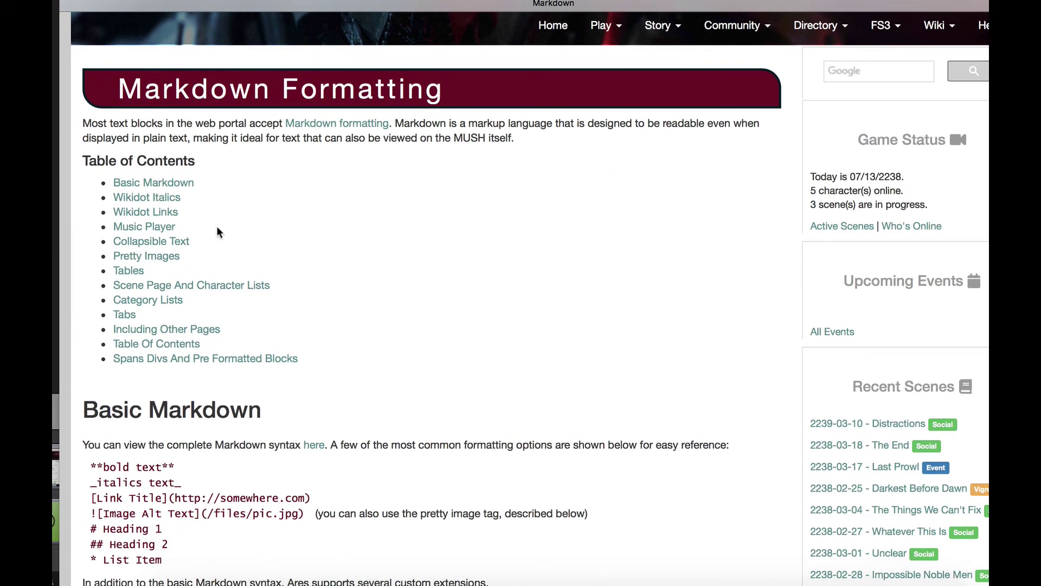
click(161, 227)
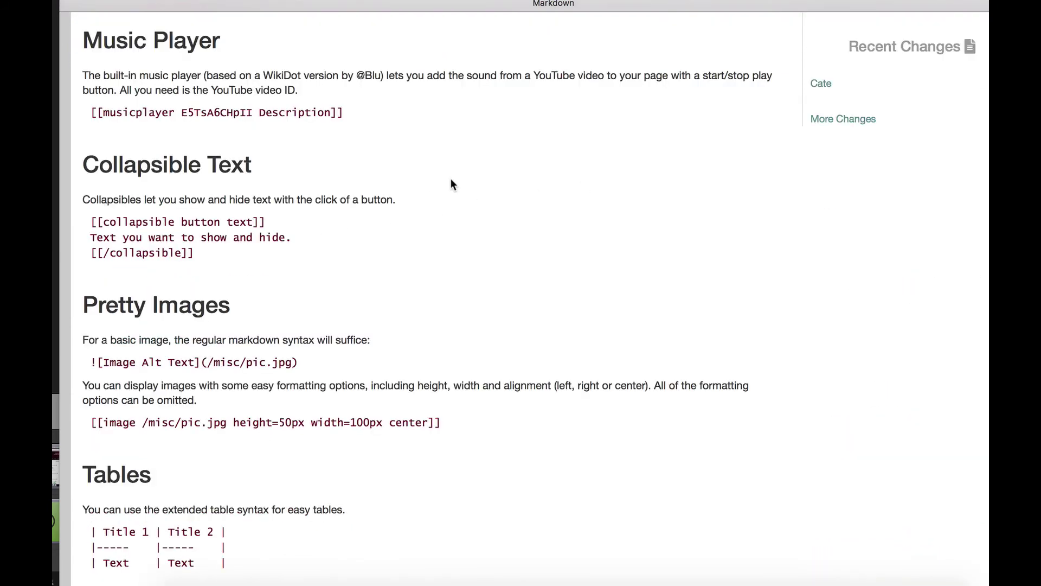
scroll(451, 180, down, 10)
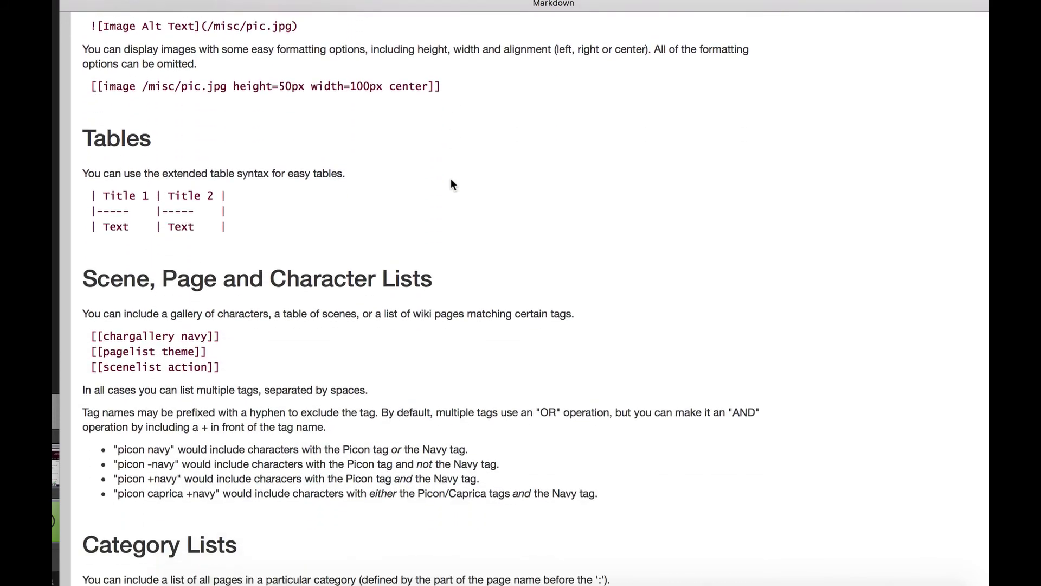
scroll(453, 185, down, 14)
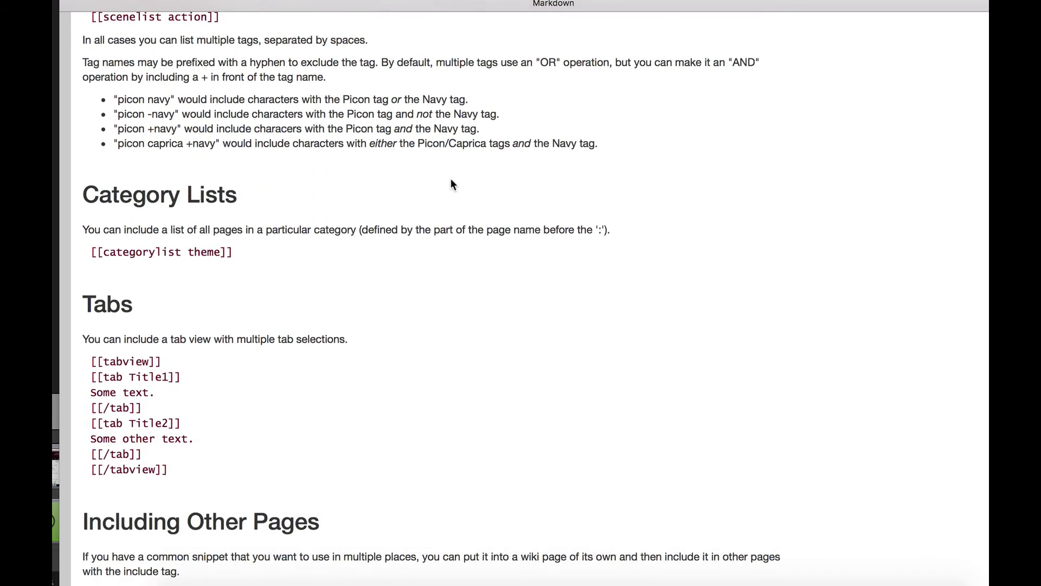
scroll(451, 185, down, 7)
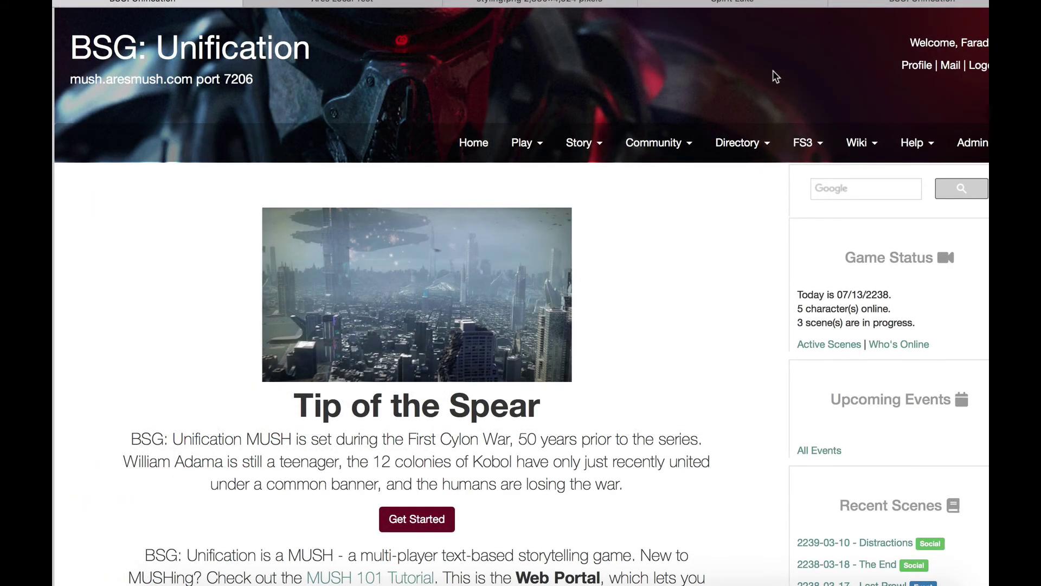
Open the admin jobs list and review the "Monthly Chores" job with its replies
click(973, 142)
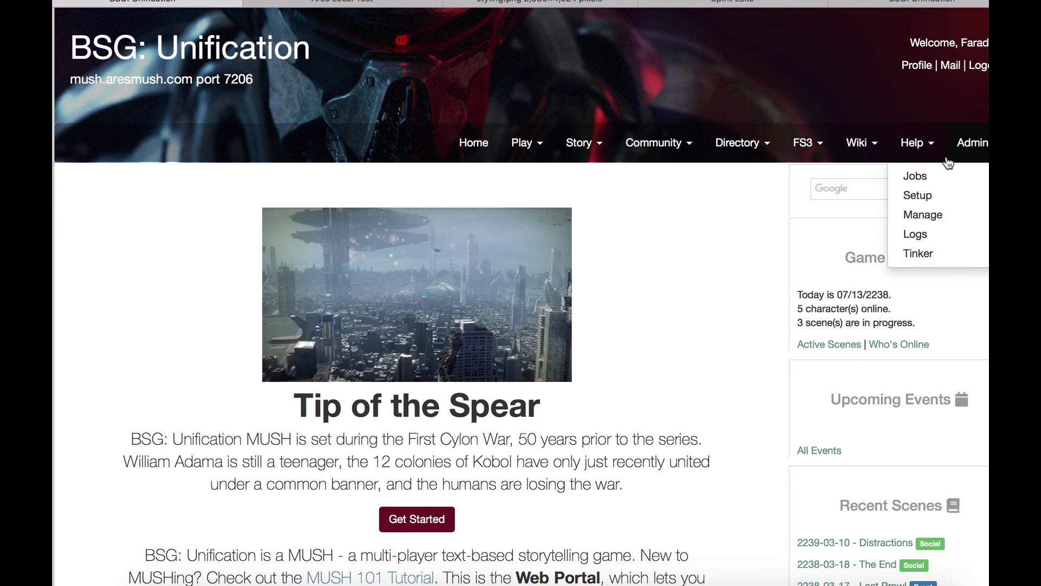
click(921, 184)
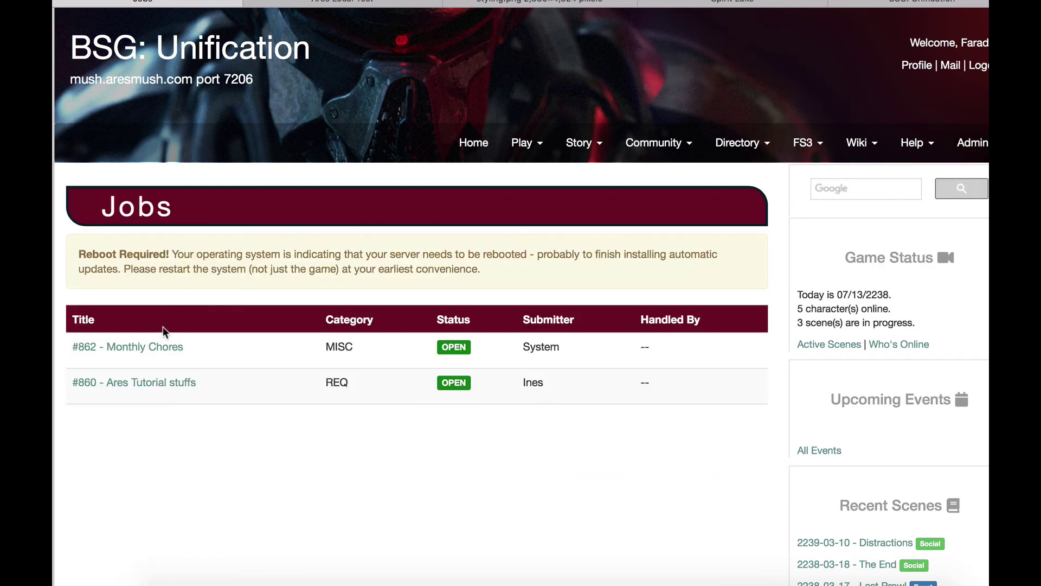
click(144, 346)
scroll(367, 283, down, 3)
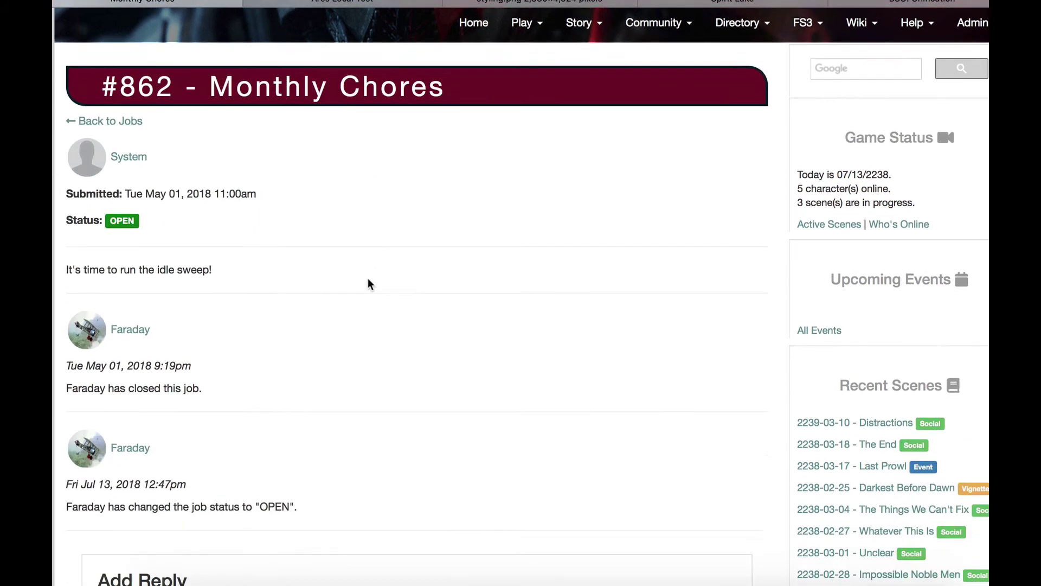
scroll(367, 279, down, 4)
scroll(368, 279, up, 5)
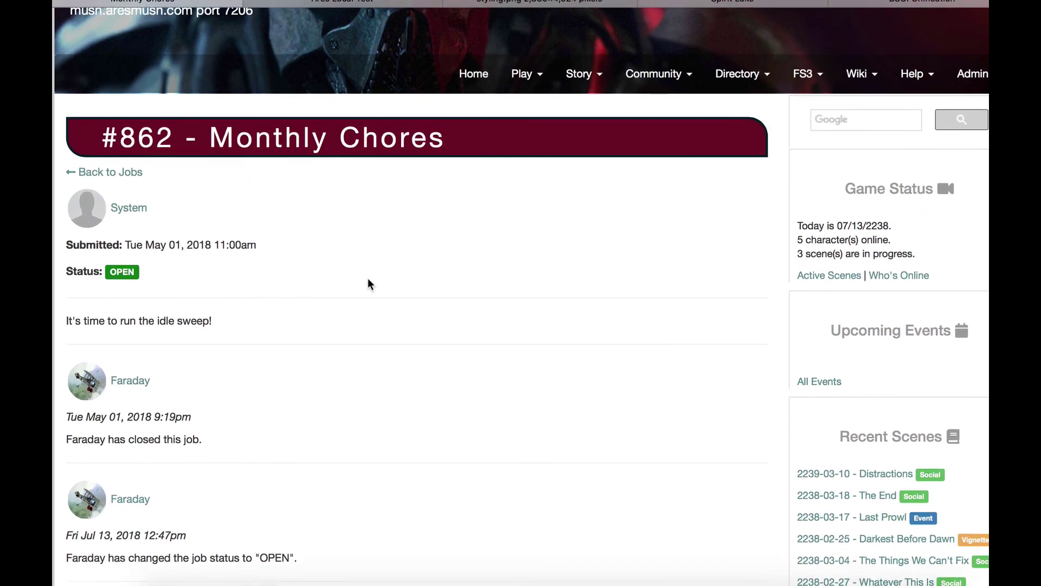
scroll(367, 283, up, 1)
Open the chargen.yml config file from the admin game setup page and look through its settings
click(972, 78)
click(925, 132)
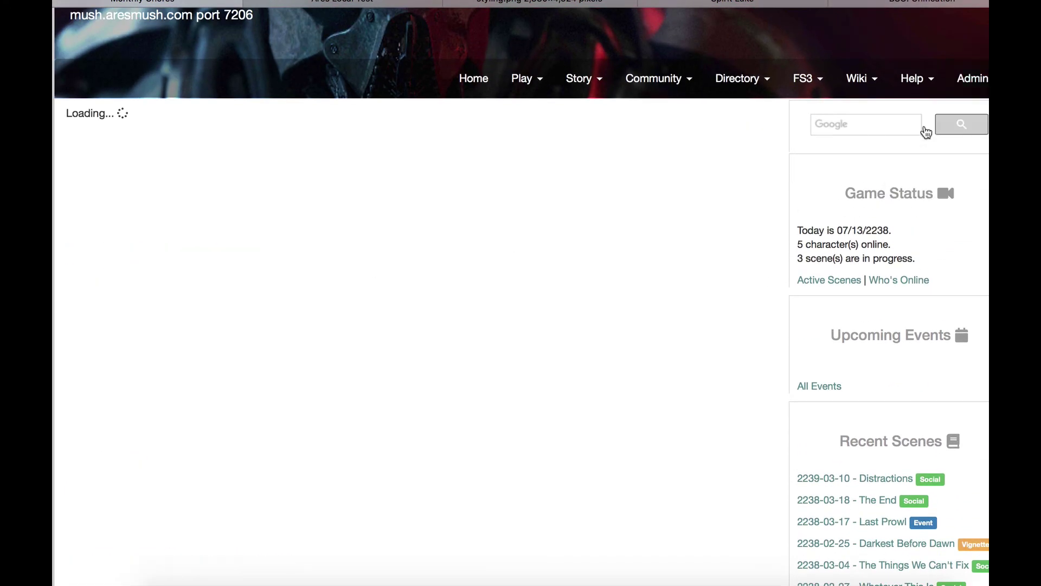
scroll(397, 232, down, 5)
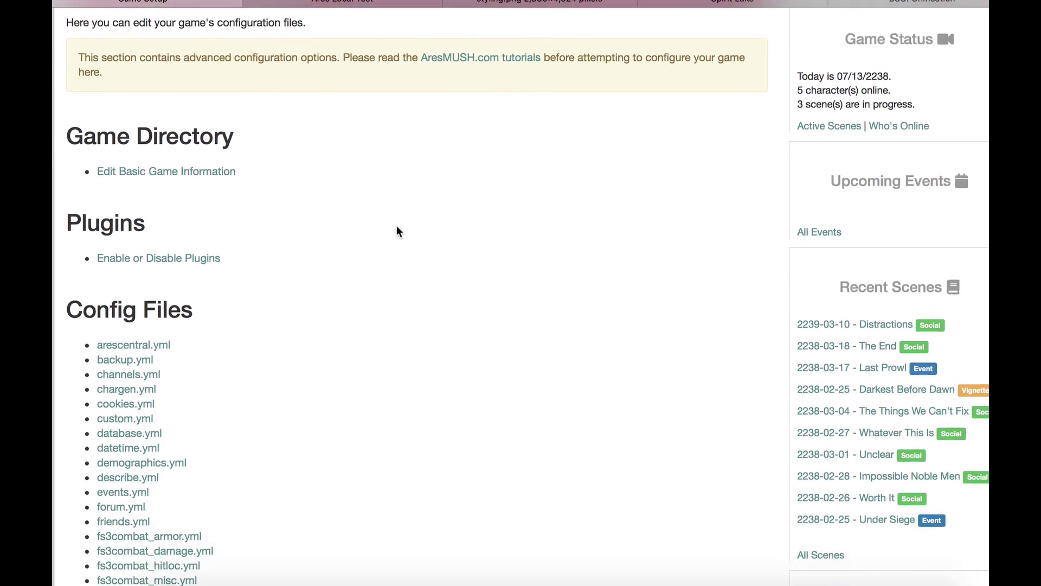
scroll(396, 231, down, 1)
click(143, 340)
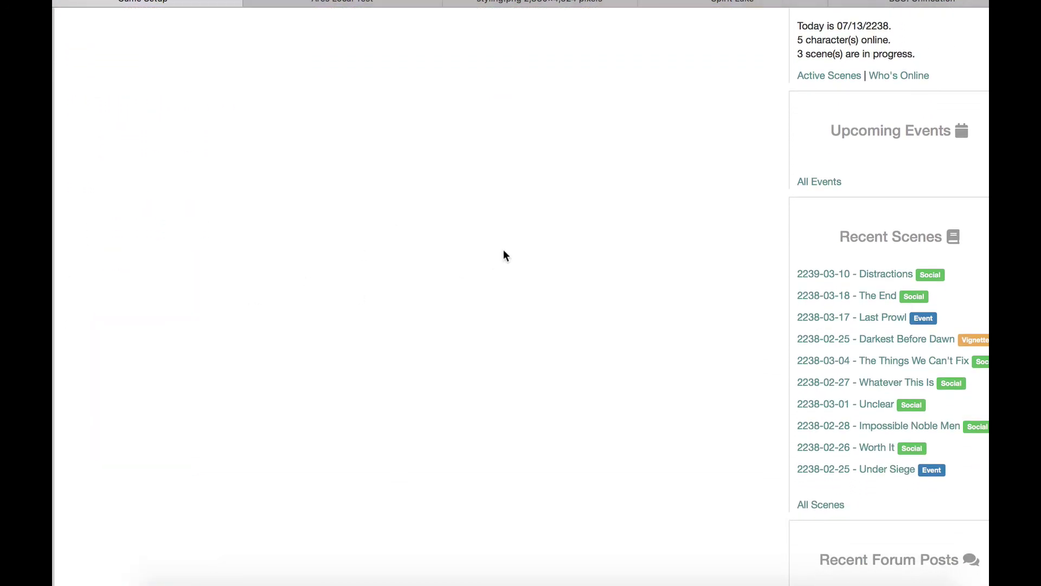
scroll(503, 251, down, 5)
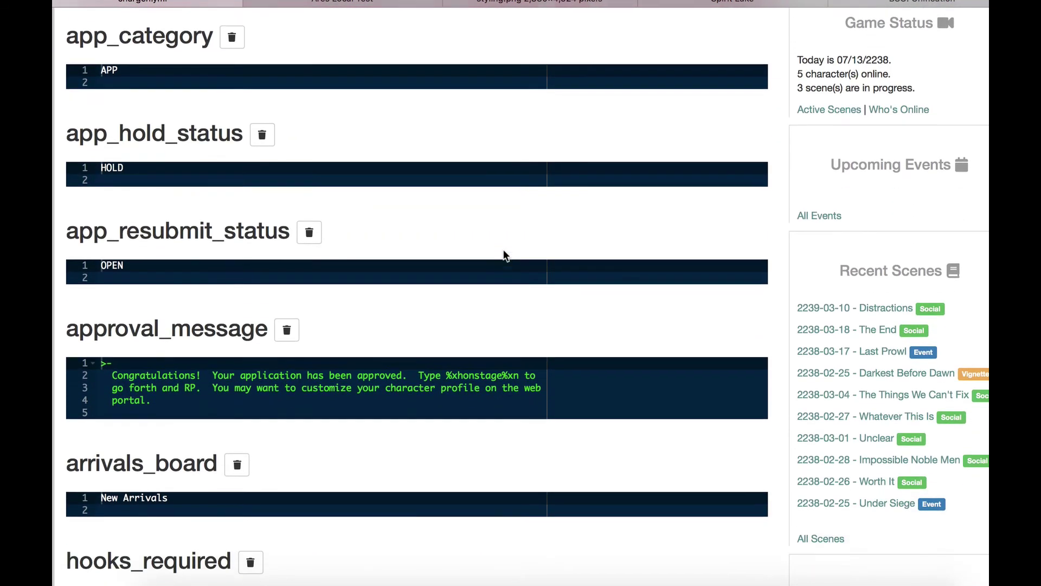
scroll(505, 255, down, 1)
scroll(503, 255, up, 5)
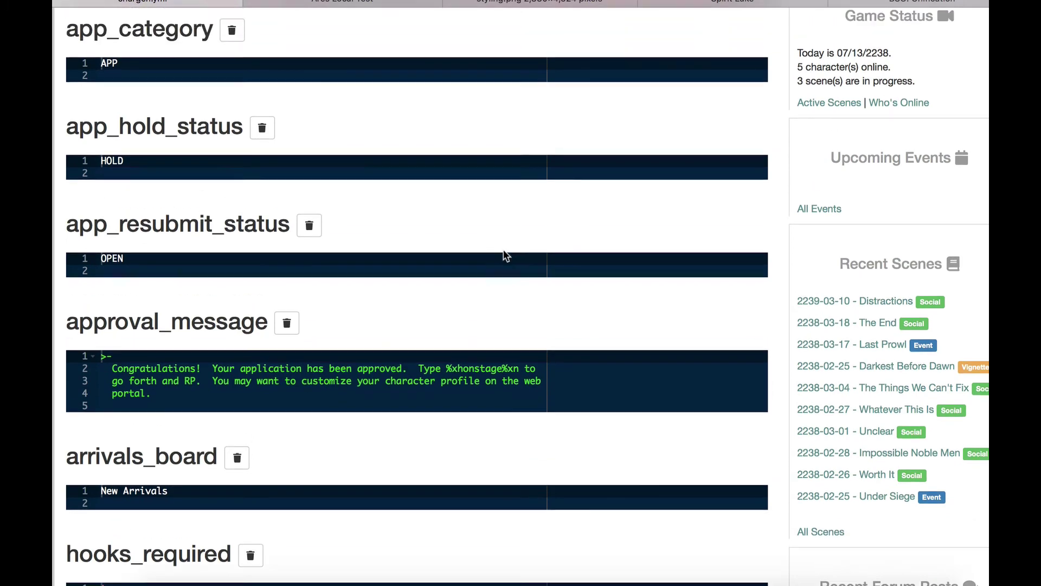